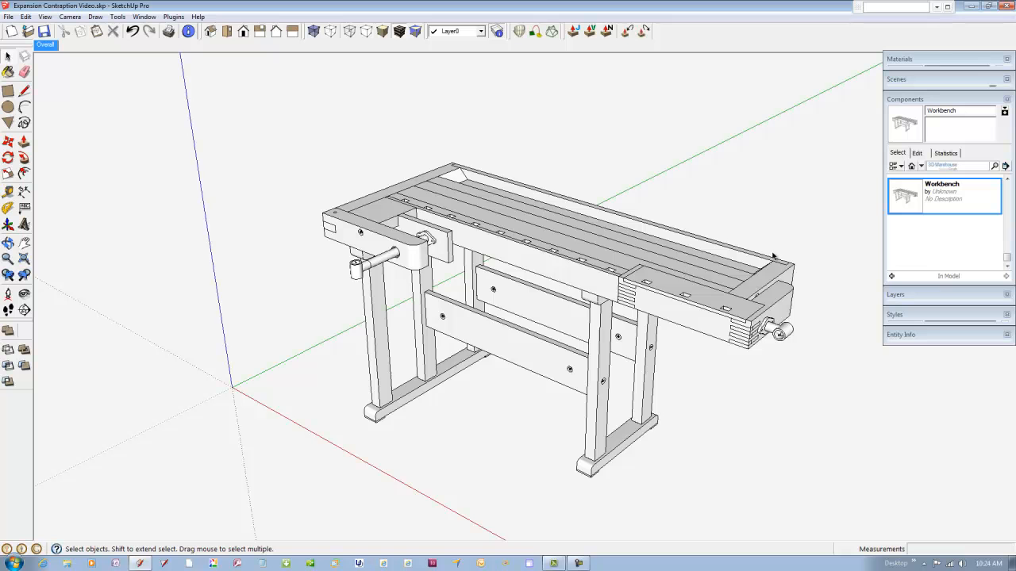
Step: Insert the Chip Box component at the workbench's back edge and rotate it onto its side so its opening faces backward
left_click_drag(1008, 259, 1013, 193)
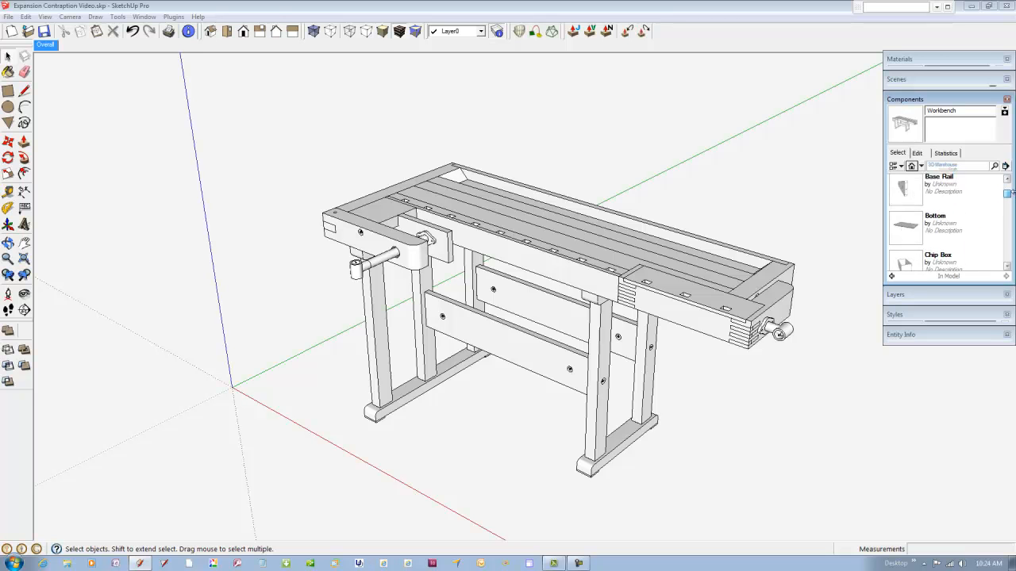
left_click(905, 262)
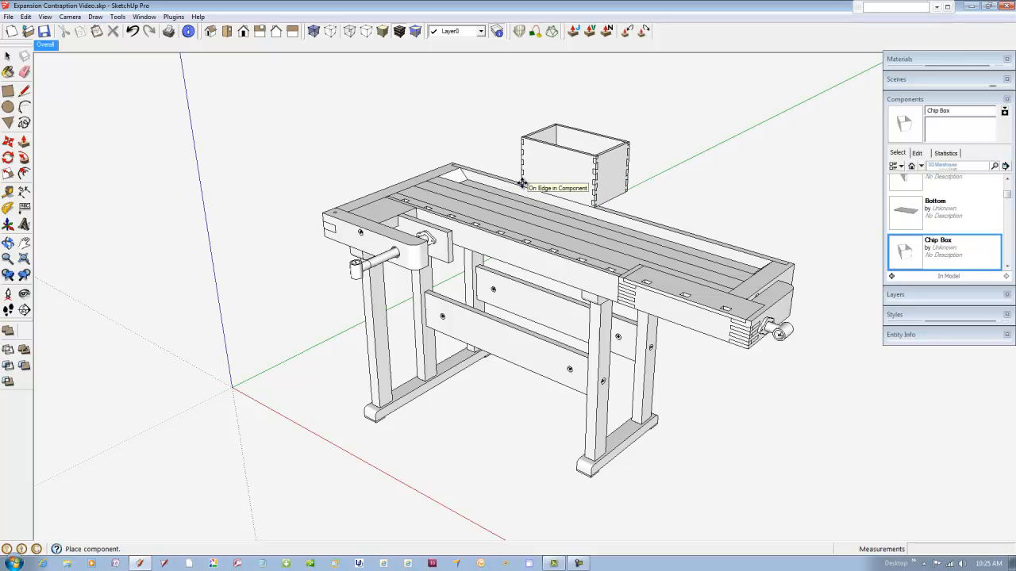
left_click(521, 184)
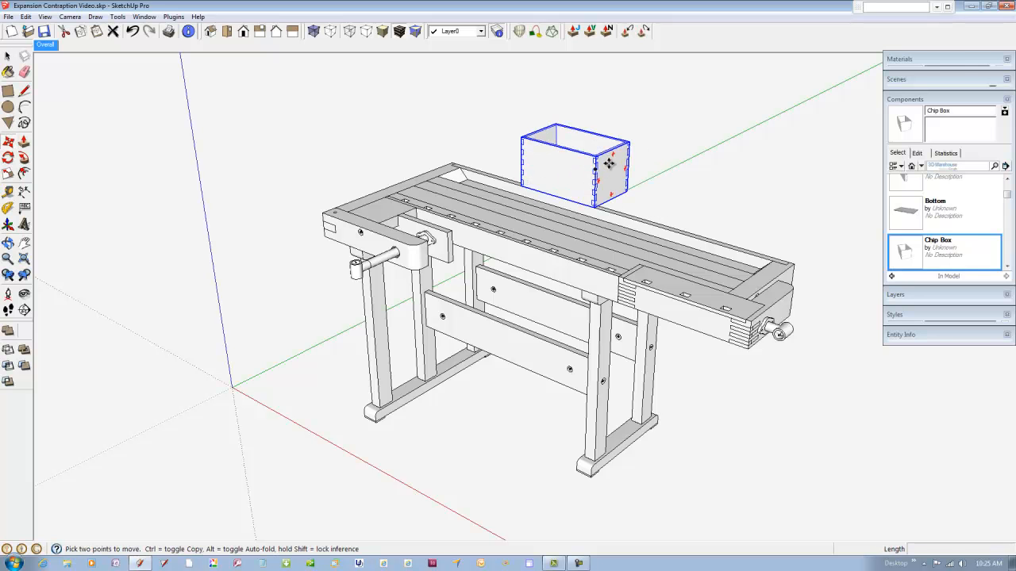
left_click(613, 154)
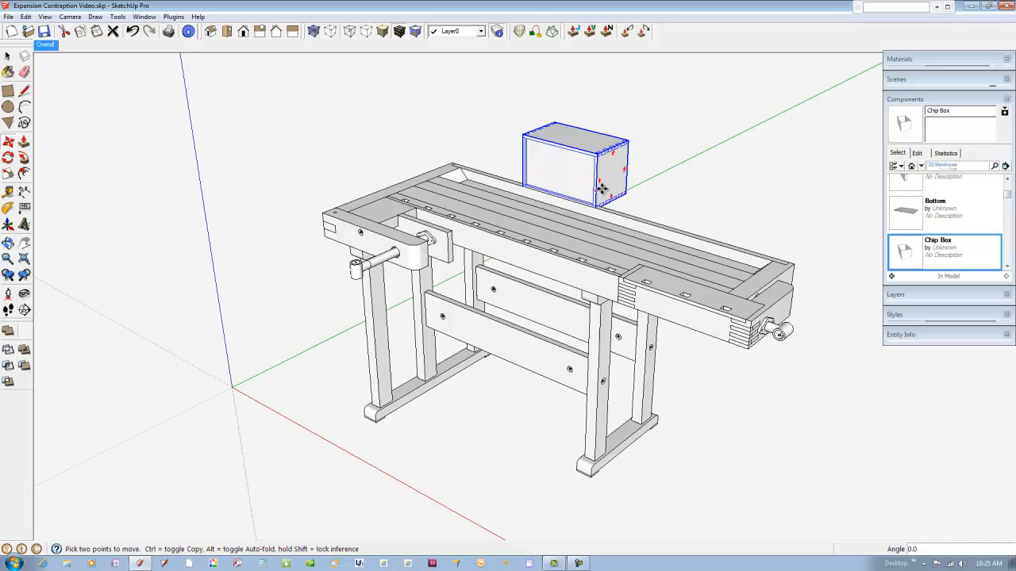
Step: Move the chip box about 26 17/32" to the bench's front edge and about 22 15/16" along the red axis toward the tail vise
left_click(627, 171)
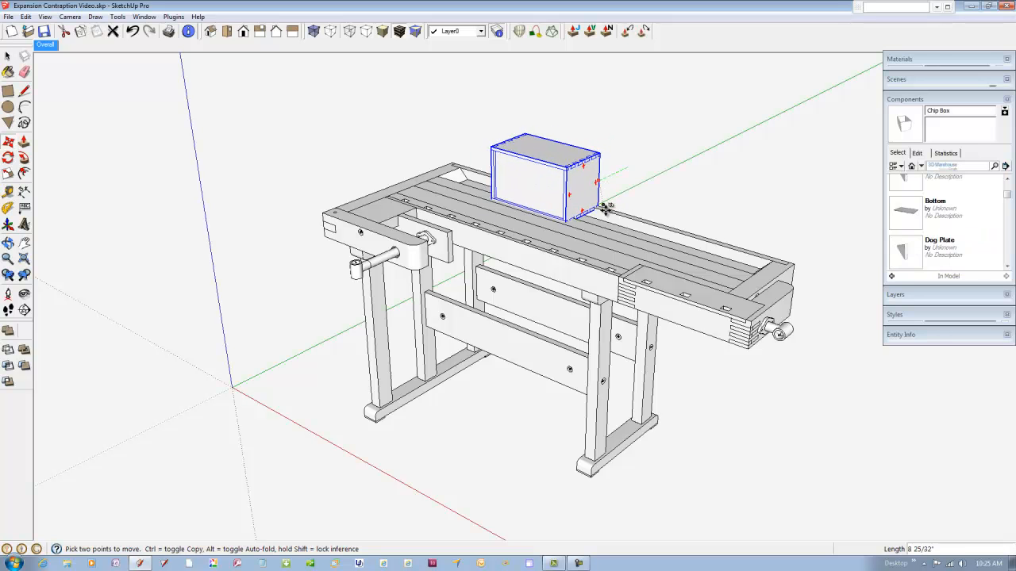
left_click(589, 270)
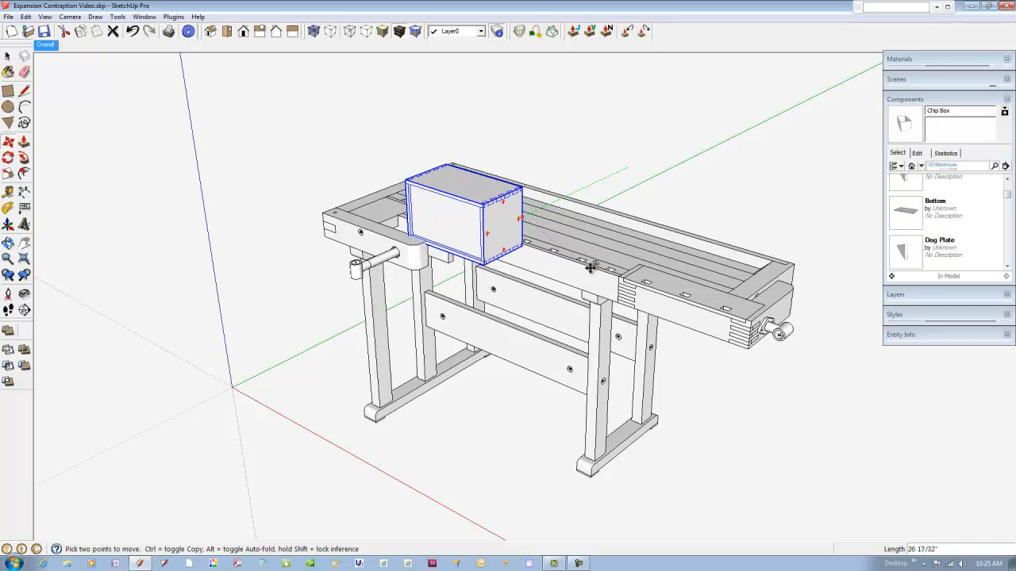
left_click(478, 247)
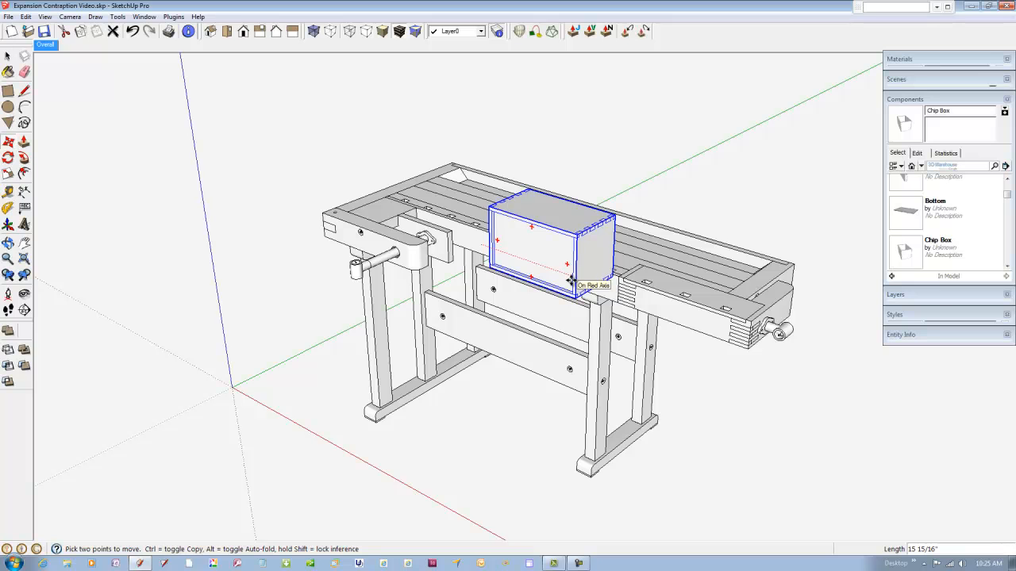
left_click(616, 296)
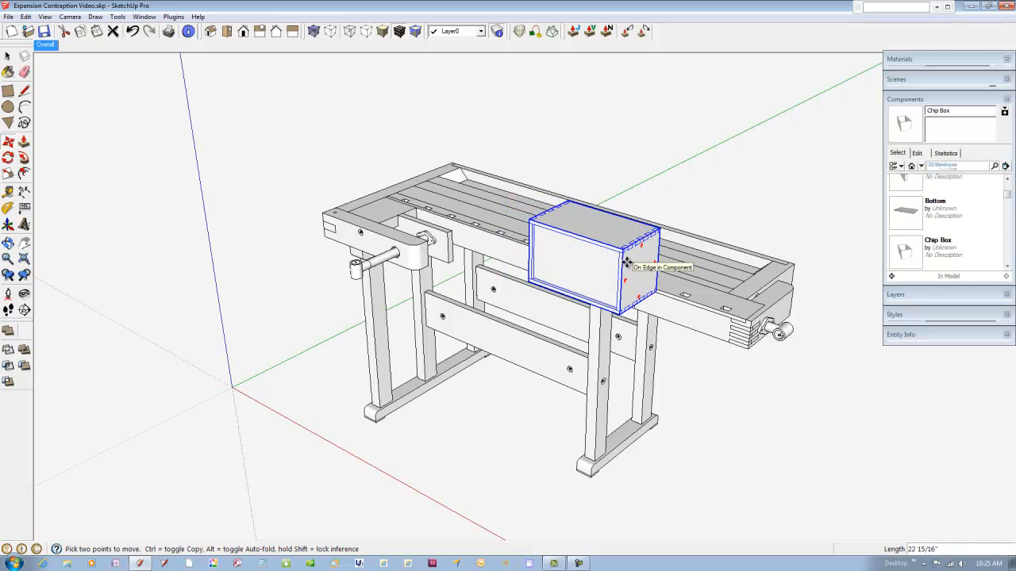
Step: Lower the chip box 5 3/8" along the blue axis against the bench's front edge
scroll(653, 248, "up", 4)
scroll(652, 247, "up", 3)
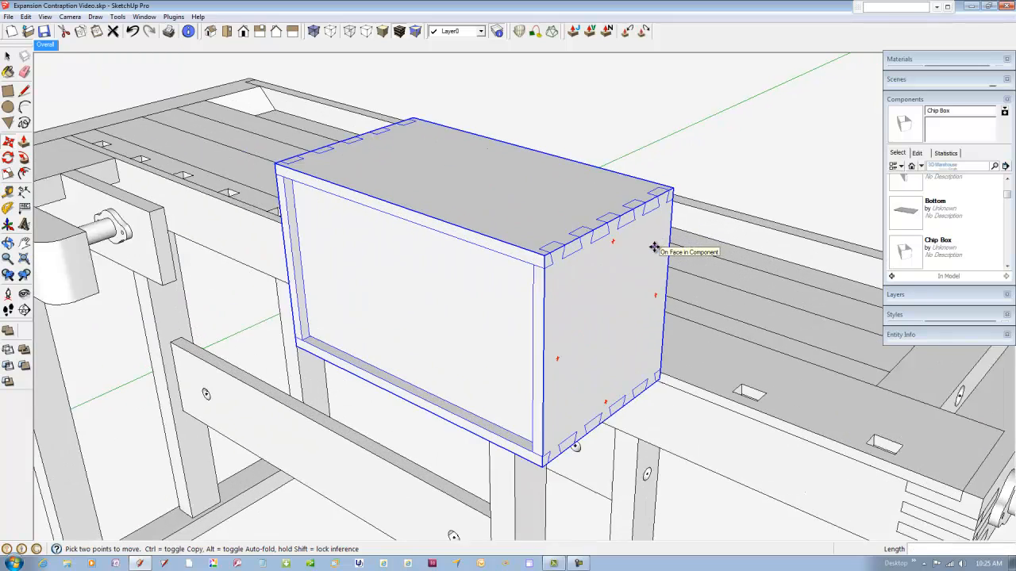
left_click(648, 251)
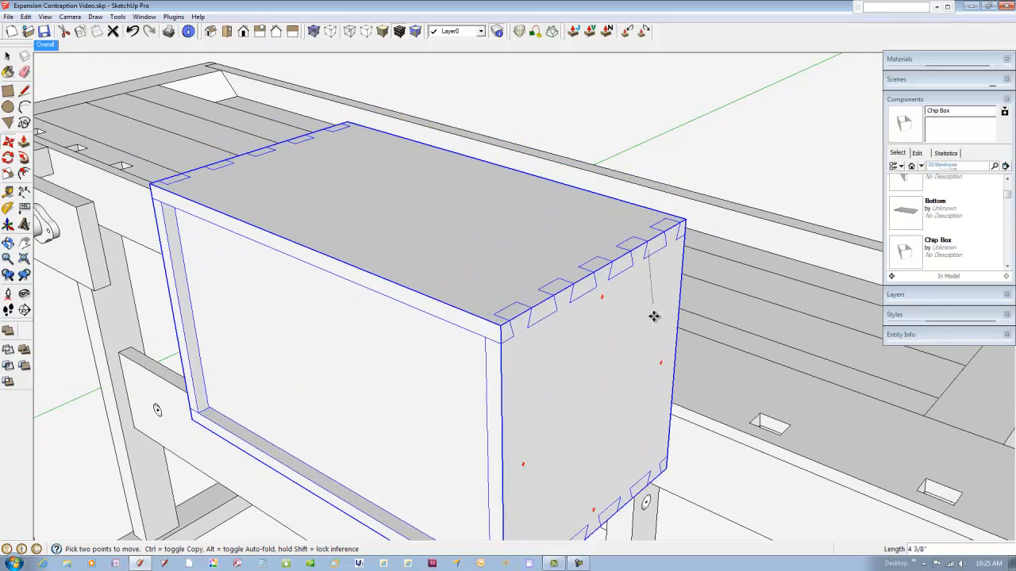
left_click(641, 389)
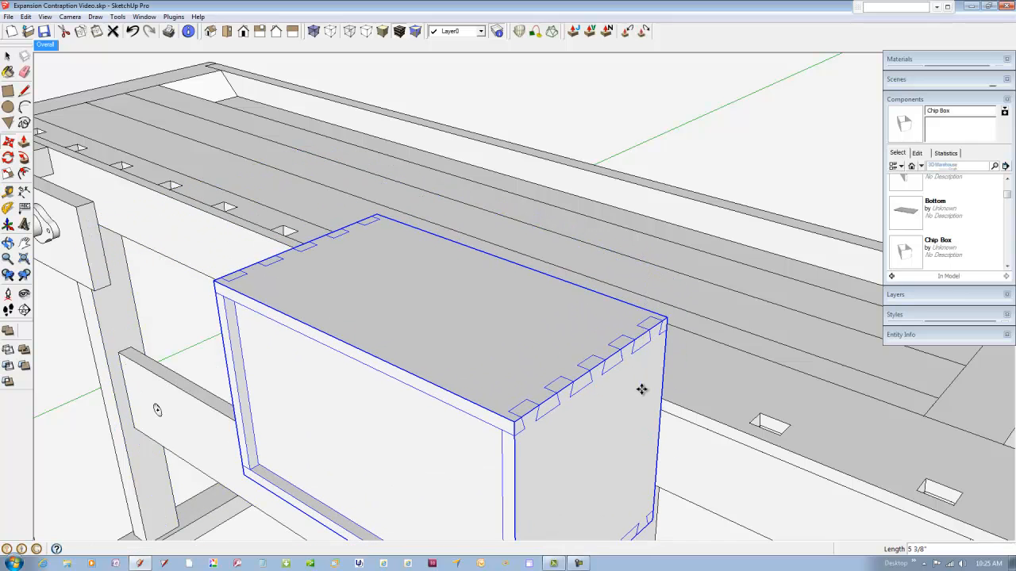
Step: Draw a closed 2 1/2" by 1 3/4" rectangle at bench-top level in the corner of the chip box opening nearest the tail vise
scroll(465, 334, "down", 5)
middle_click_drag(479, 329, 218, 312)
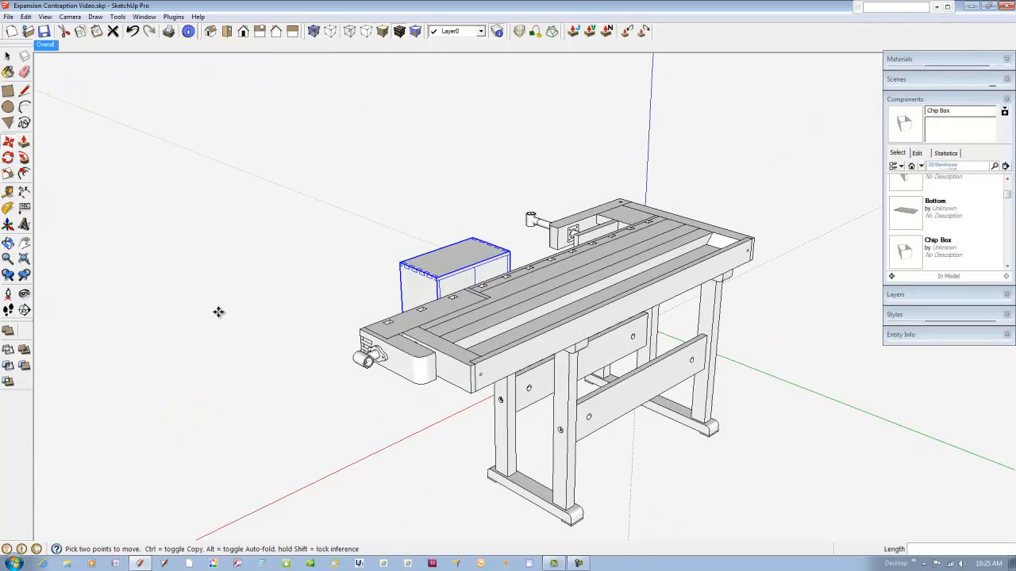
scroll(417, 312, "up", 3)
middle_click_drag(469, 322, 416, 351)
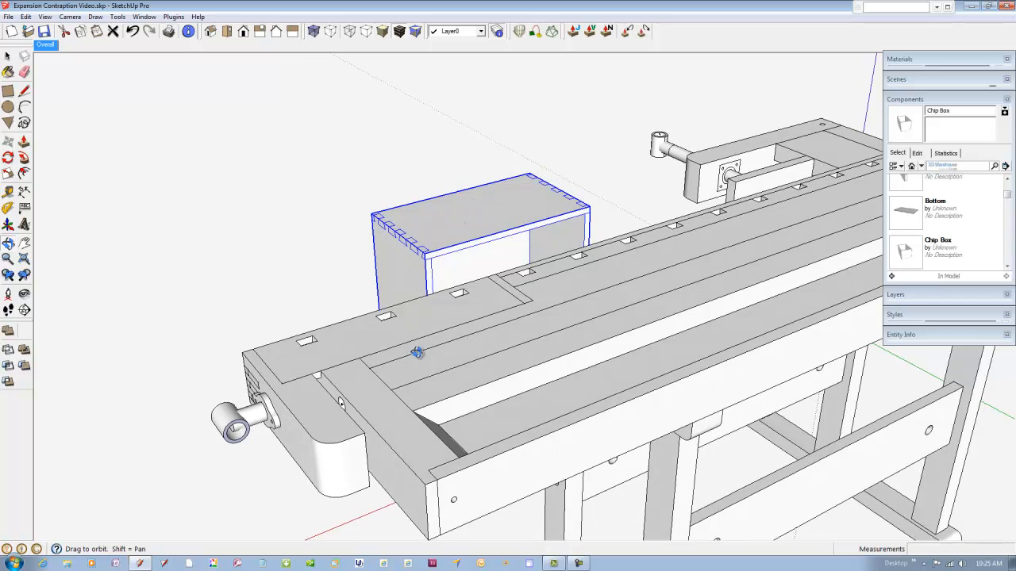
scroll(428, 304, "up", 5)
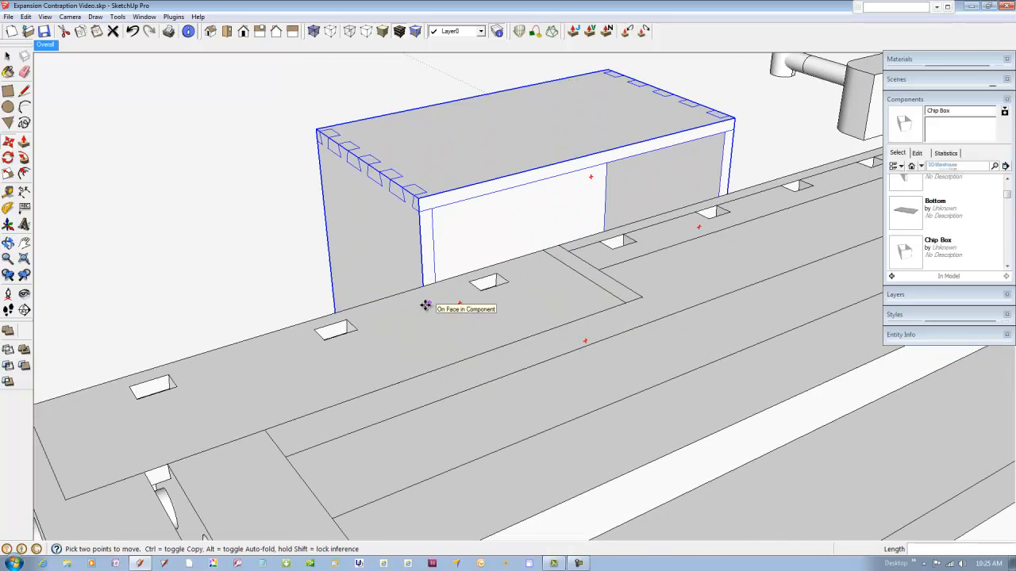
left_click(24, 91)
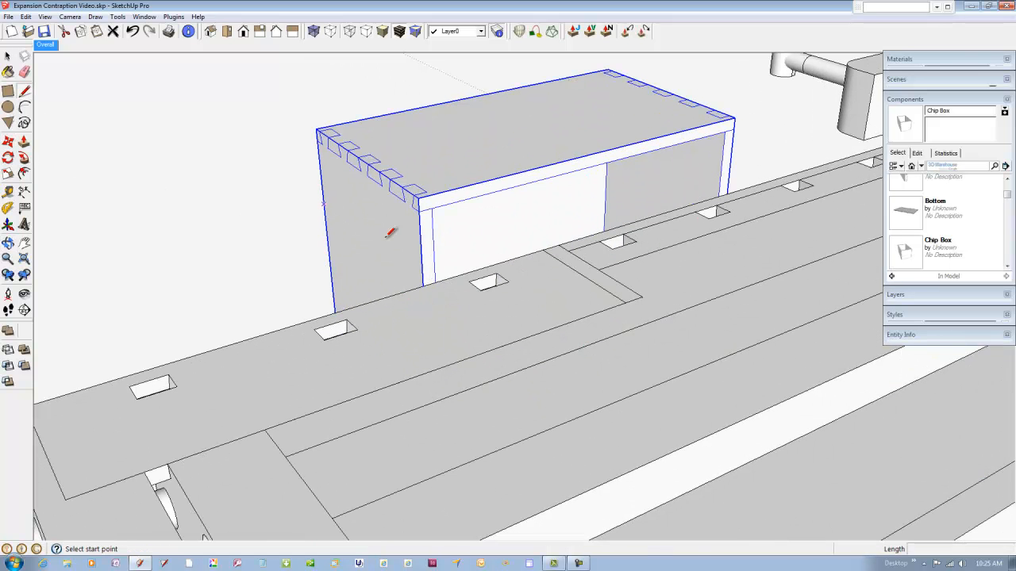
left_click(434, 283)
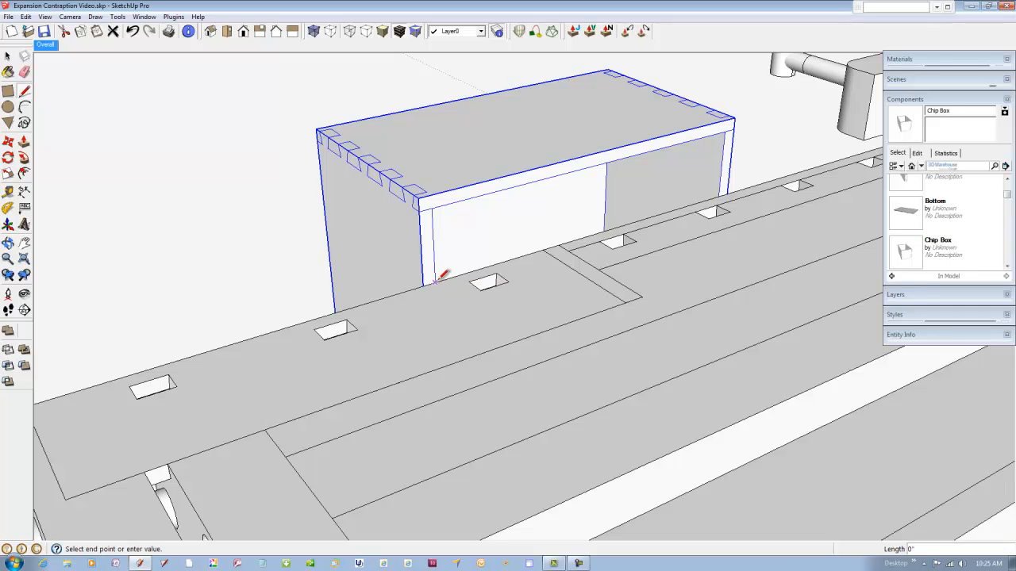
left_click(492, 264)
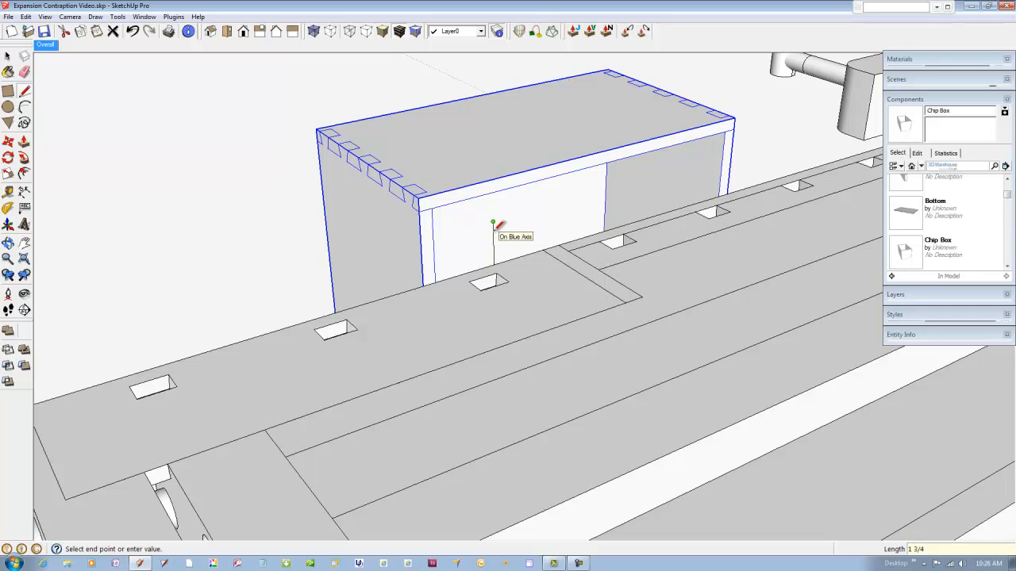
left_click(493, 224)
left_click(433, 235)
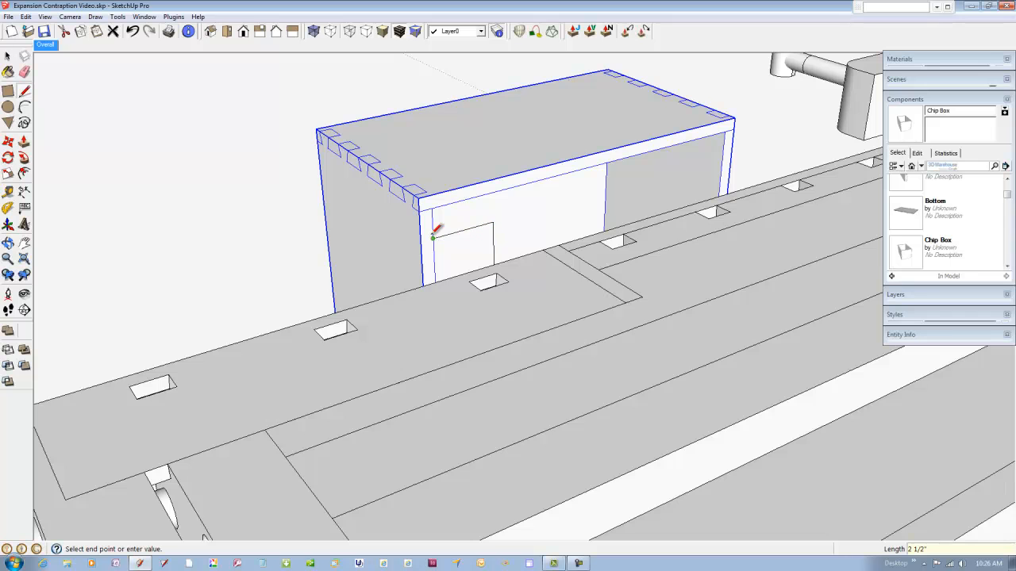
left_click(435, 283)
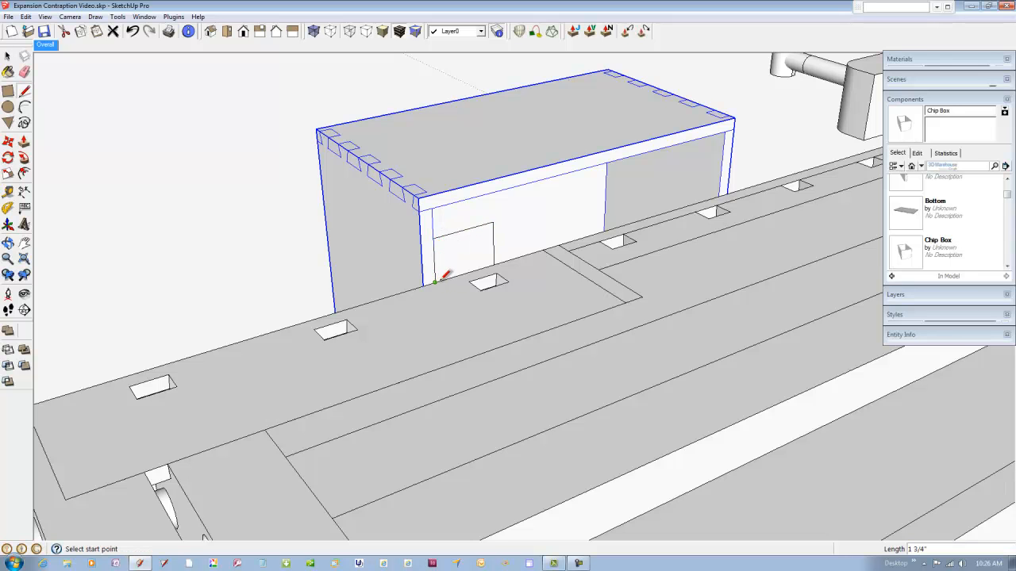
left_click(494, 265)
left_click(440, 279)
Step: Make the rectangle with its edges into a component named Stile1
left_click(8, 57)
left_click(471, 269)
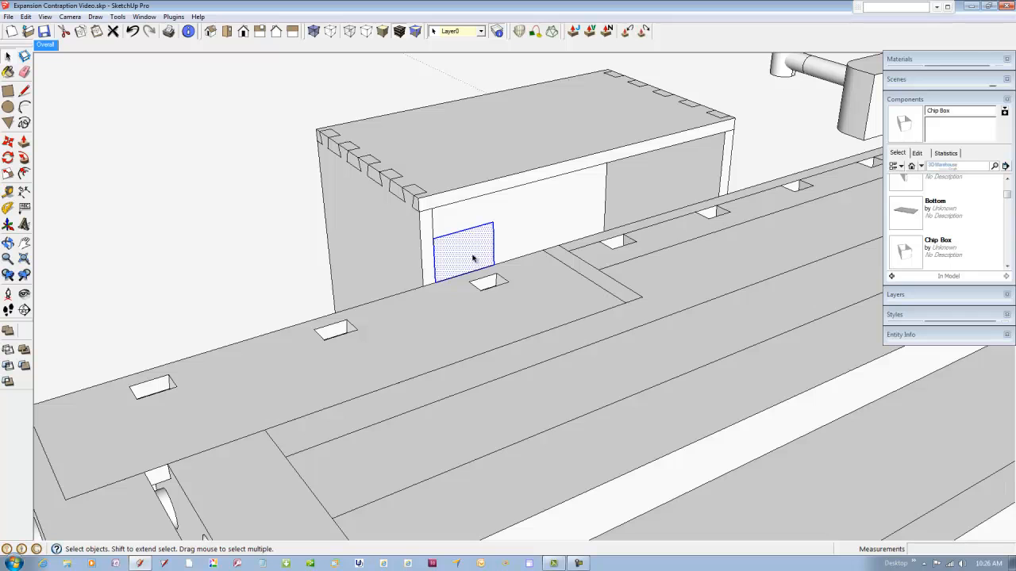
right_click(473, 257)
left_click(508, 337)
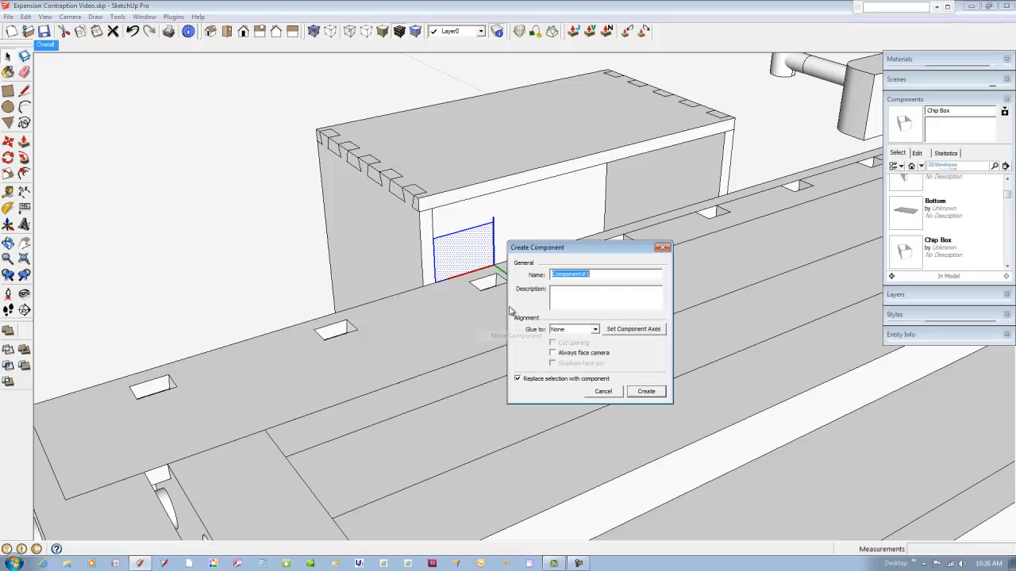
type("Stile1")
key("Return")
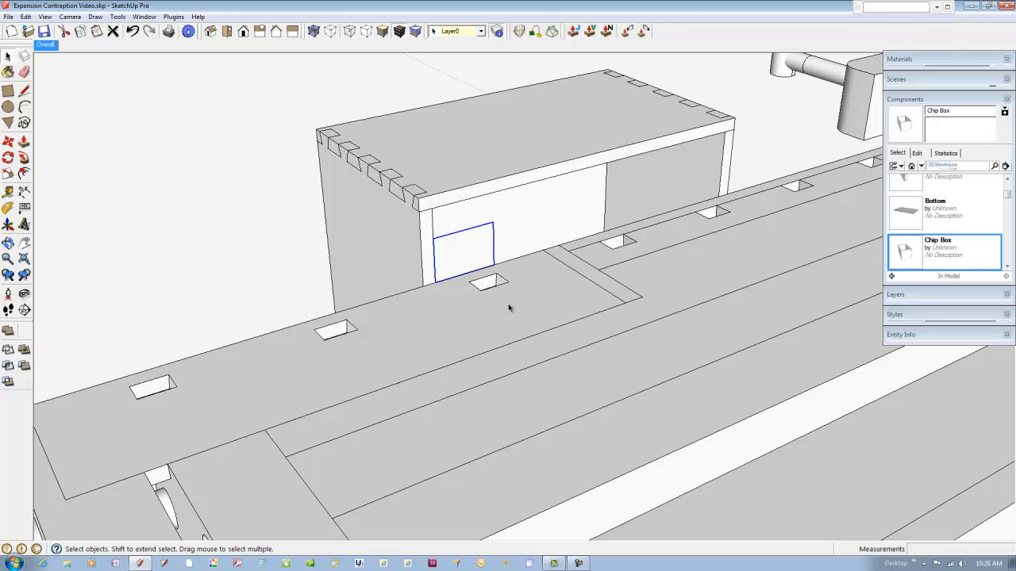
Step: Edit the Stile1 component, extrude its face 18 3/4" across the bench top, and close the component
left_click(24, 141)
right_click(447, 249)
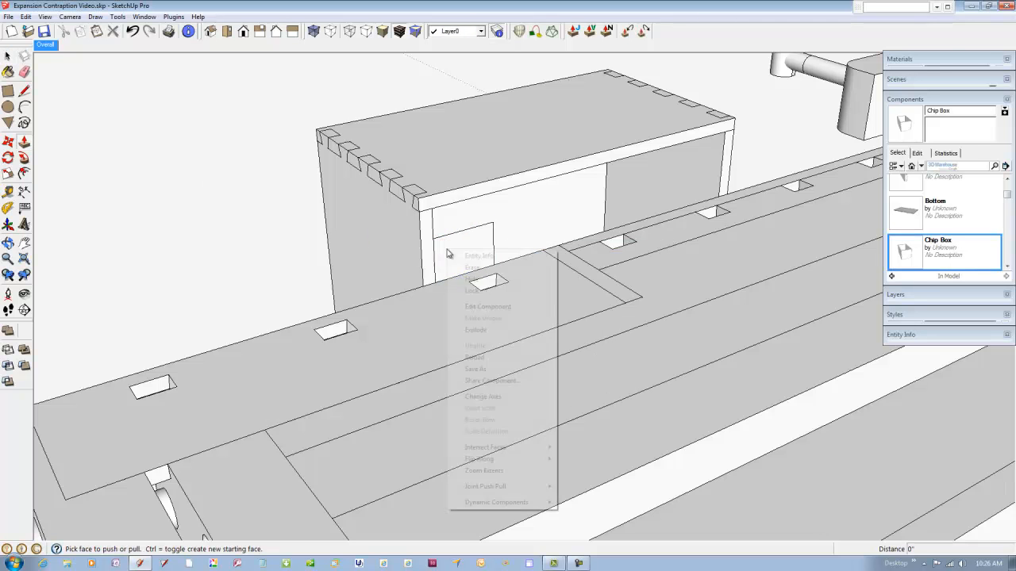
left_click(477, 307)
left_click(460, 258)
scroll(462, 258, "down", 5)
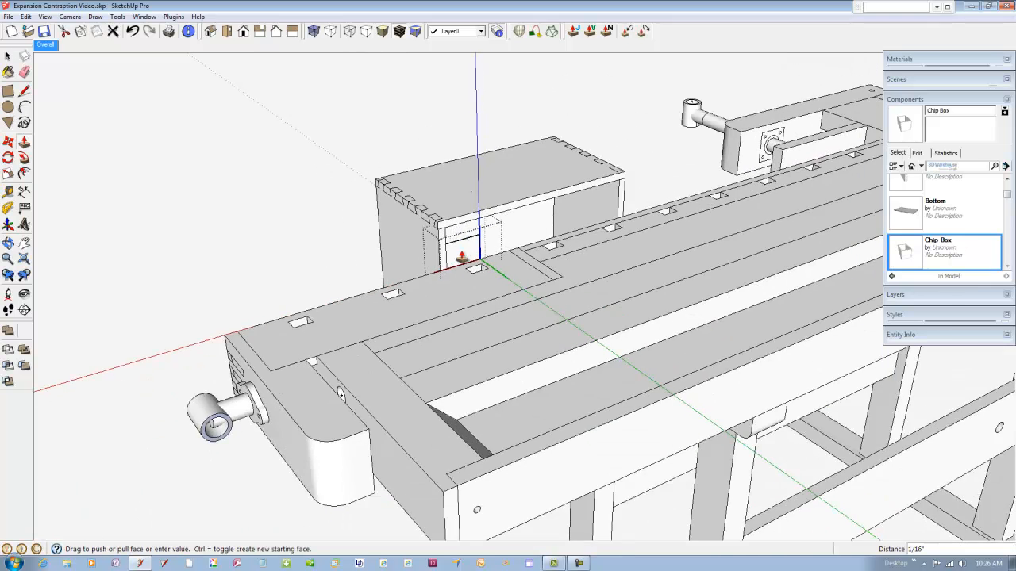
scroll(462, 256, "up", 2)
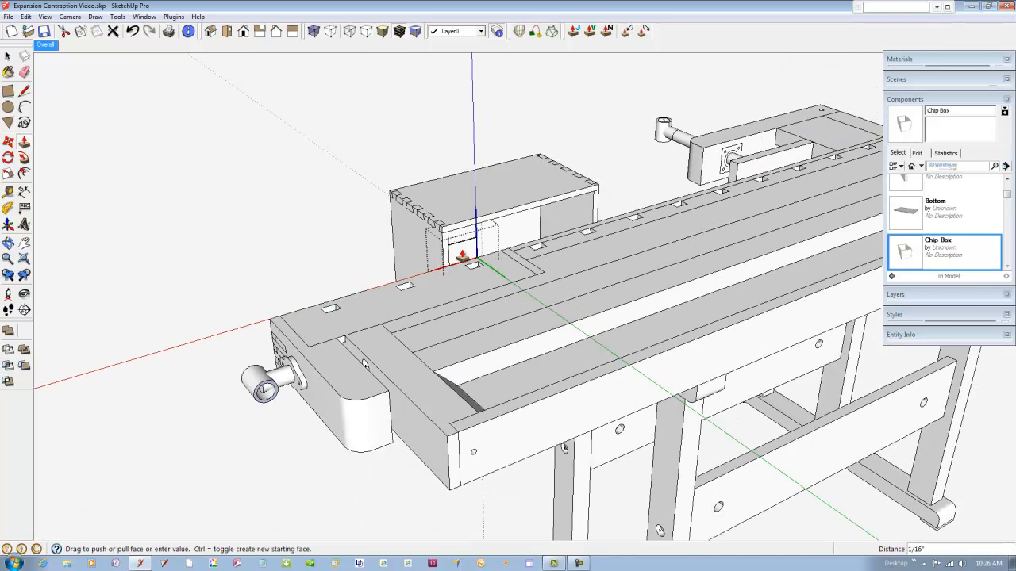
left_click(510, 232)
left_click(462, 252)
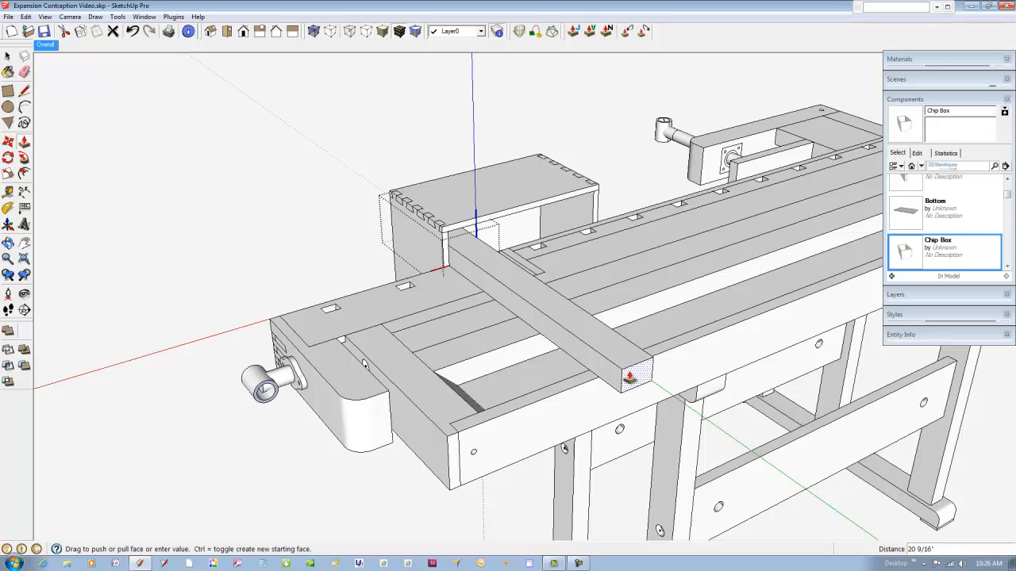
left_click(613, 365)
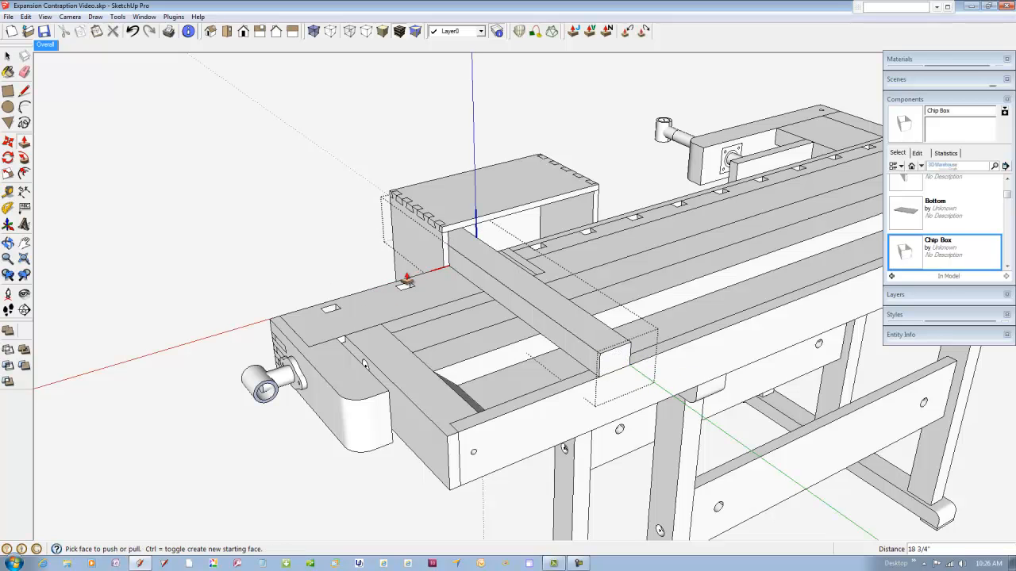
scroll(433, 225, "up", 3)
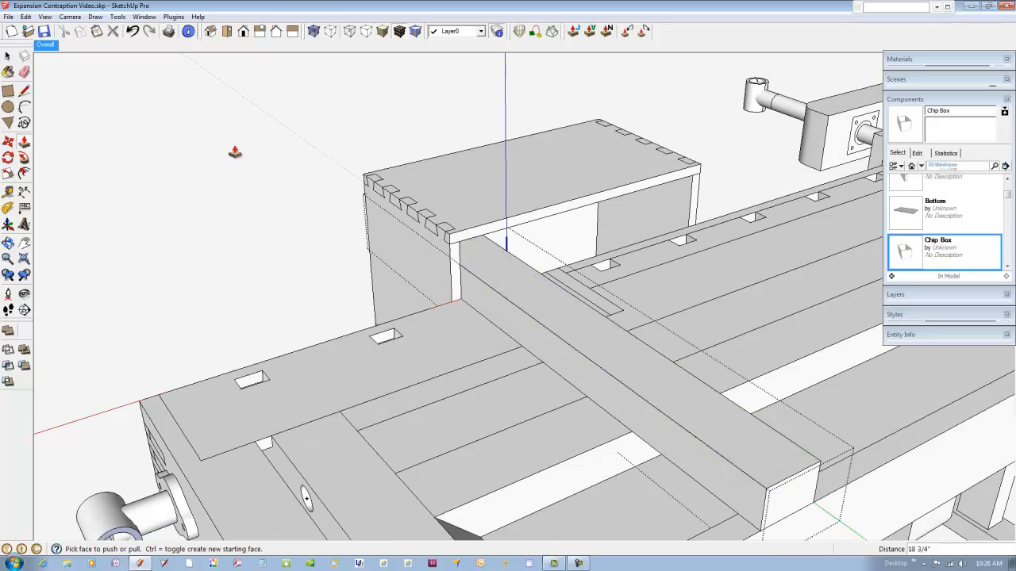
right_click(242, 147)
left_click(274, 146)
Step: Copy the stile 11 3/8" along the red axis to the opposite side of the chip box opening
scroll(405, 213, "down", 1)
scroll(404, 213, "down", 4)
middle_click_drag(397, 227, 337, 208)
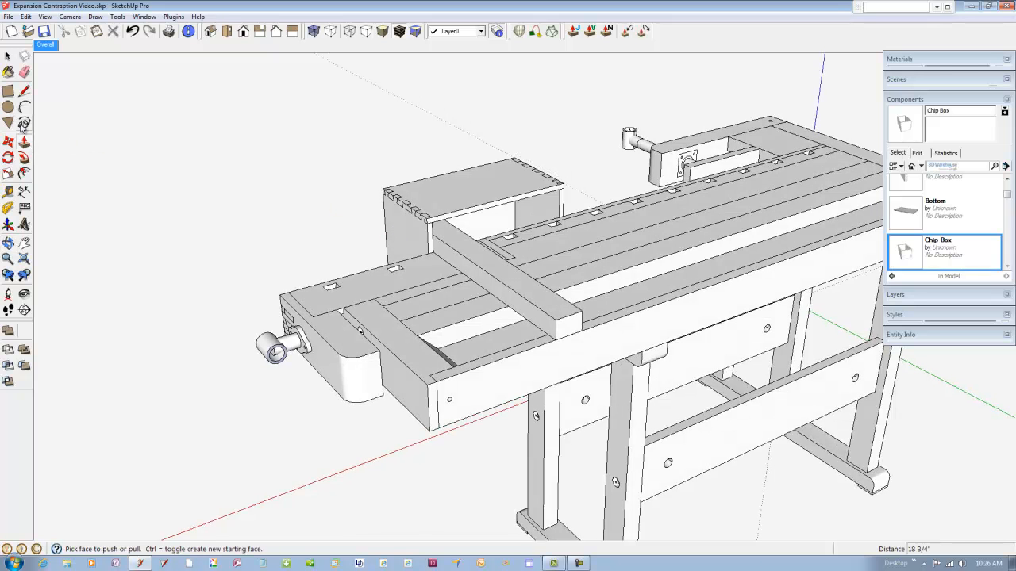
left_click(8, 140)
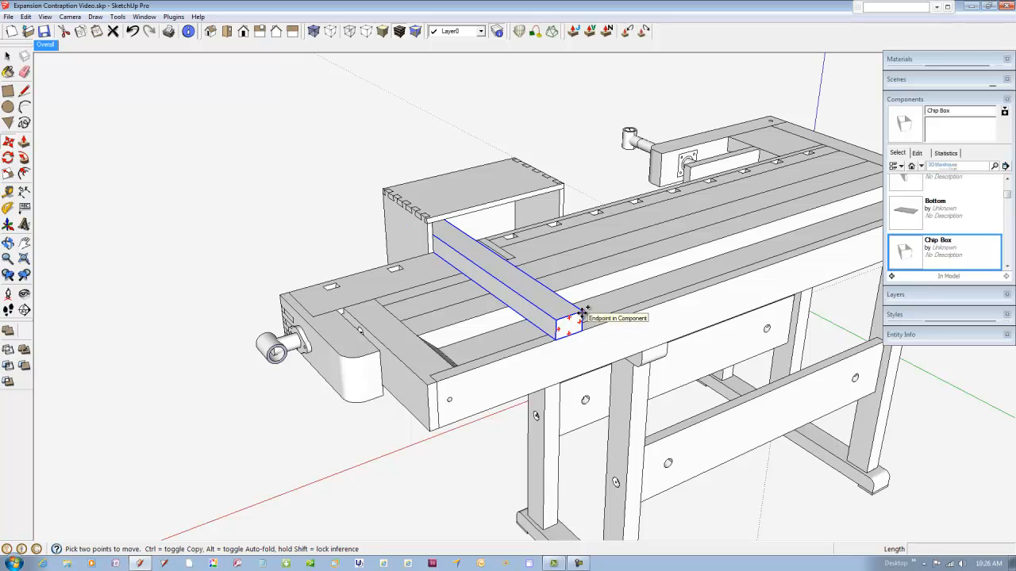
left_click(581, 312)
key("ctrl")
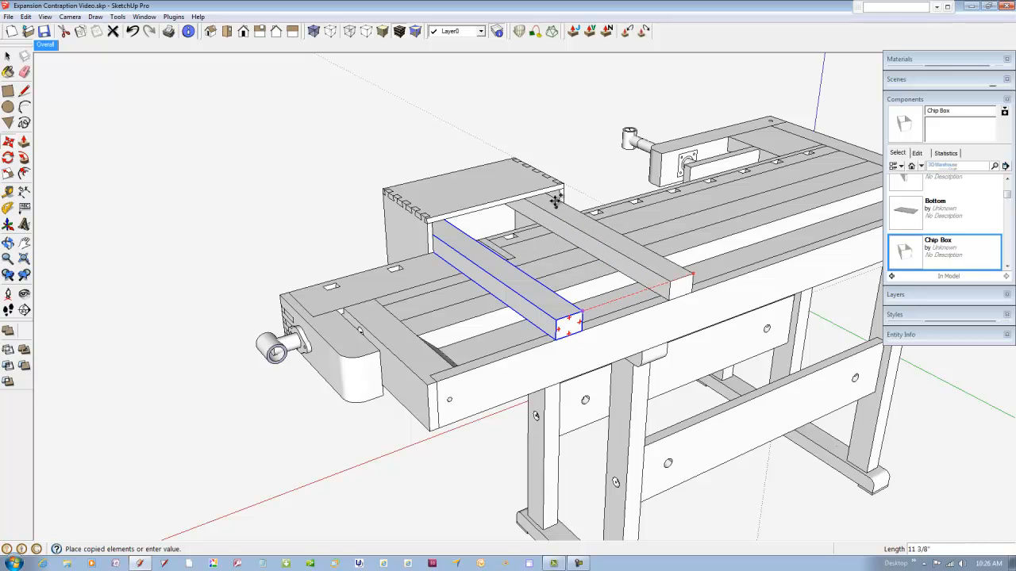
left_click(558, 192)
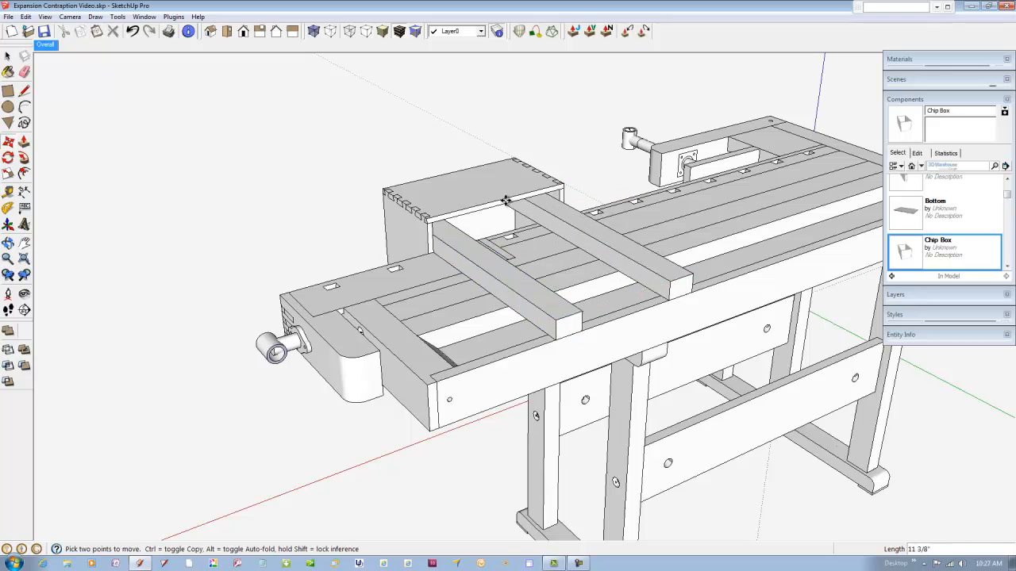
Step: Mirror the copied stile on the far side of the chip box along its component's red axis
middle_click_drag(571, 310, 984, 325)
middle_click_drag(442, 249, 583, 243)
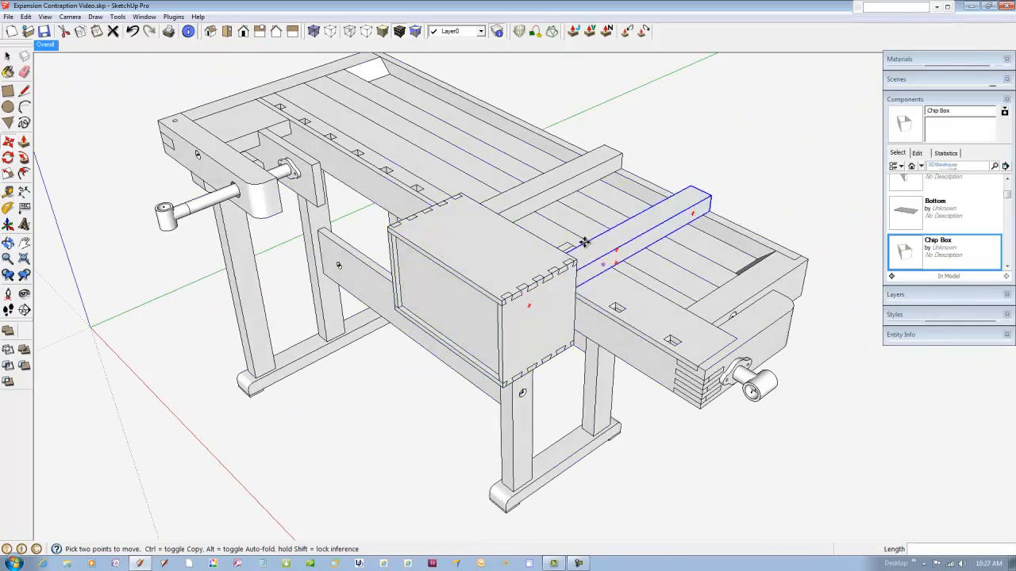
right_click(566, 184)
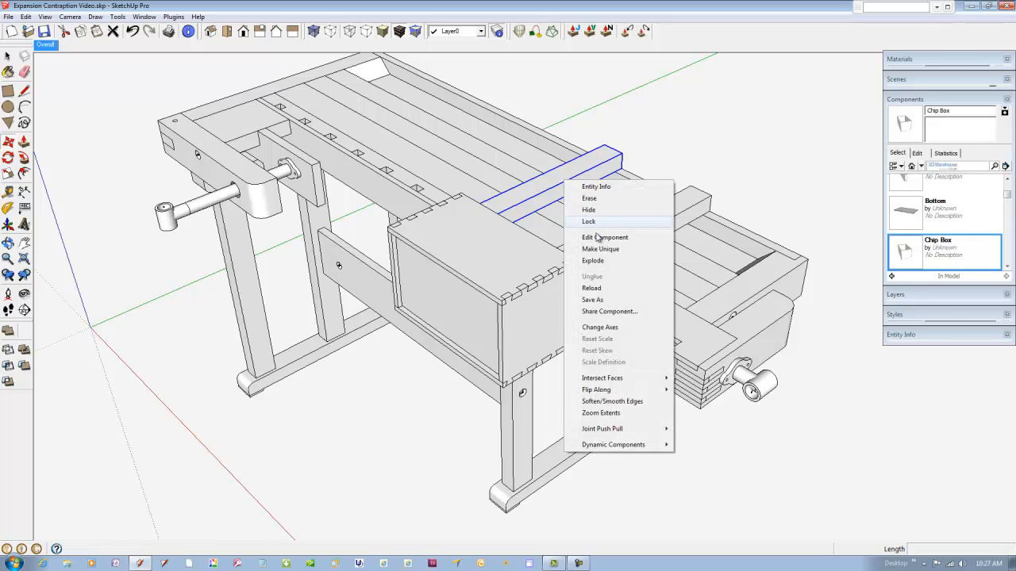
mouse_move(664, 392)
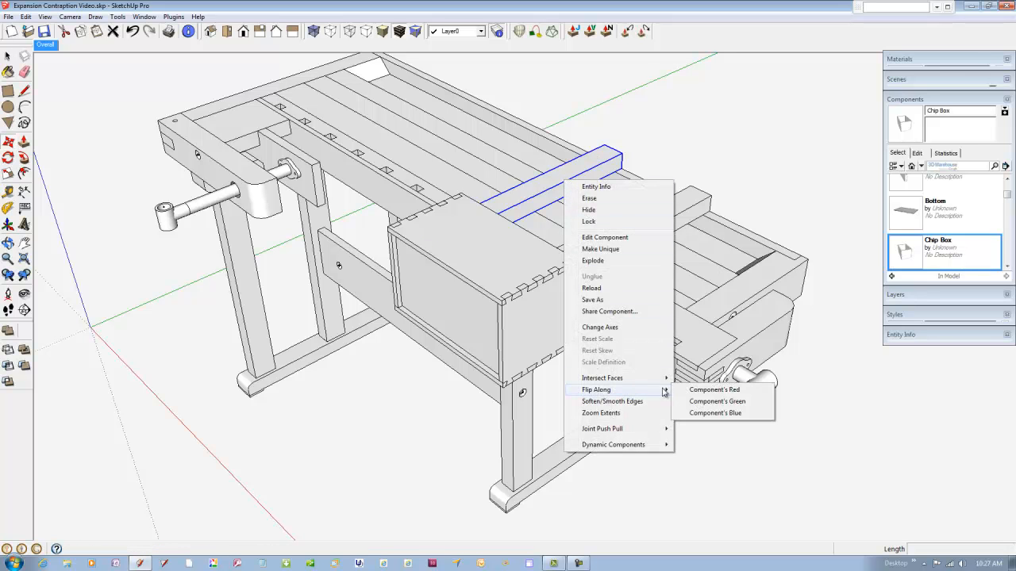
left_click(714, 389)
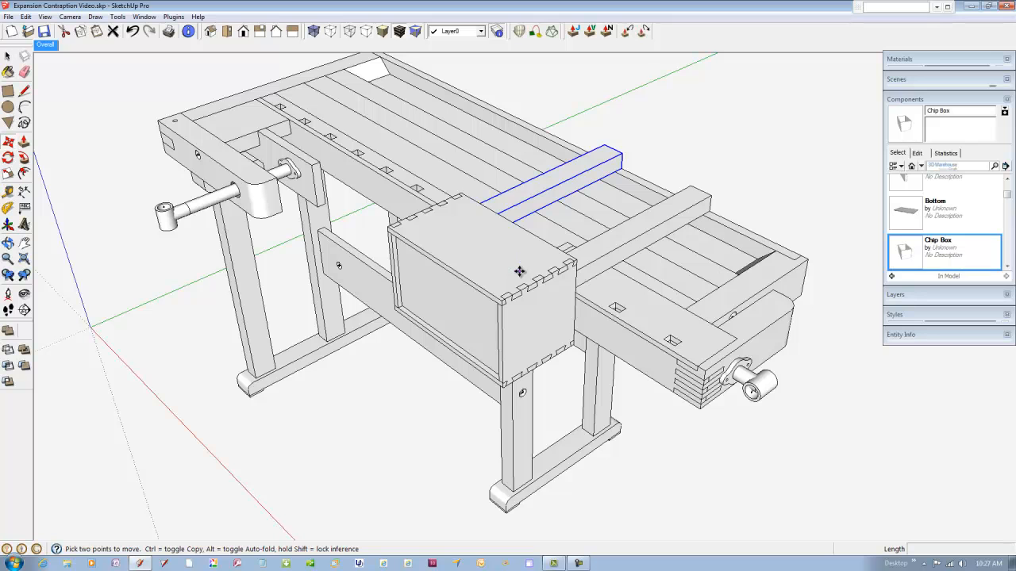
Step: Hide the chip box to expose the front ends of both stiles
key("space")
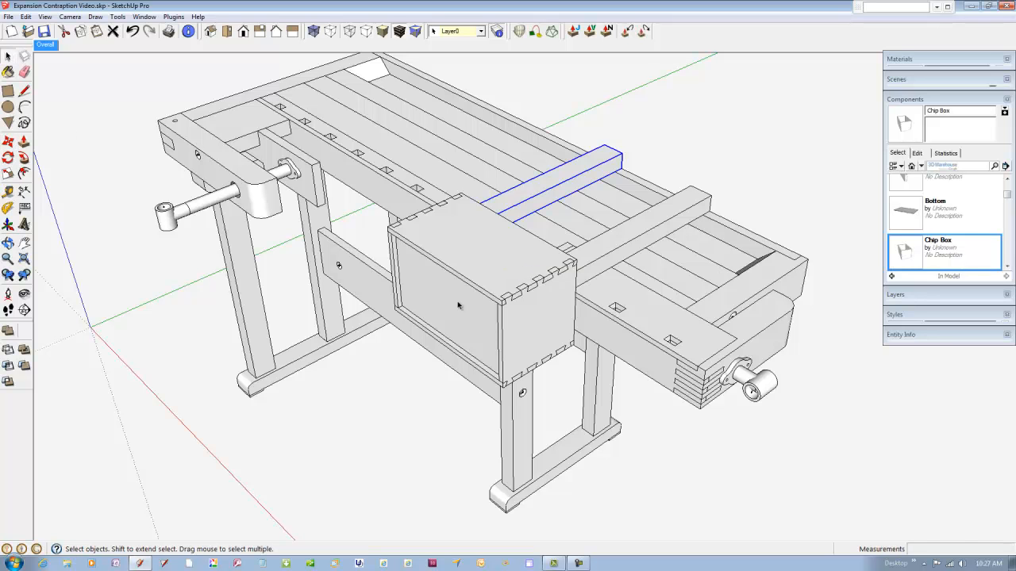
left_click(500, 302)
right_click(500, 303)
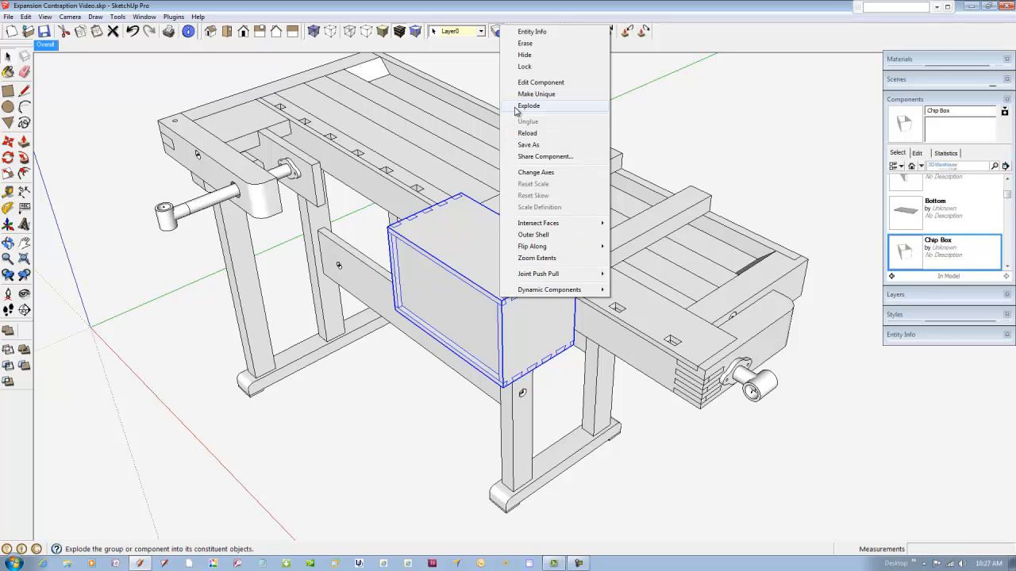
left_click(524, 56)
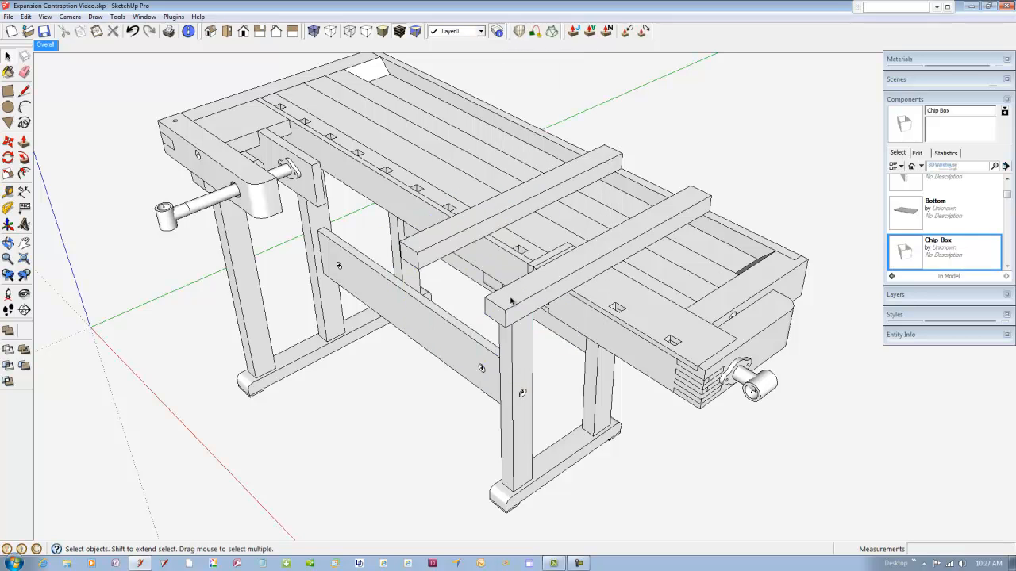
Step: Place vertical guides 7 5/8" and 21 7/8" from the front end of the stile nearest the tail vise
scroll(524, 283, "up", 3)
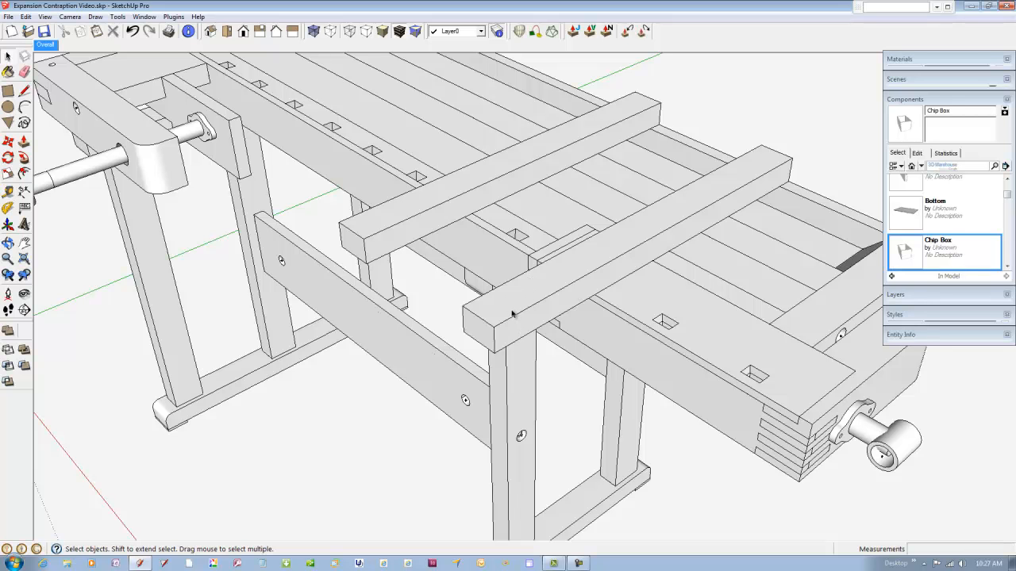
middle_click_drag(499, 337, 476, 290)
scroll(485, 294, "up", 2)
scroll(485, 294, "up", 2)
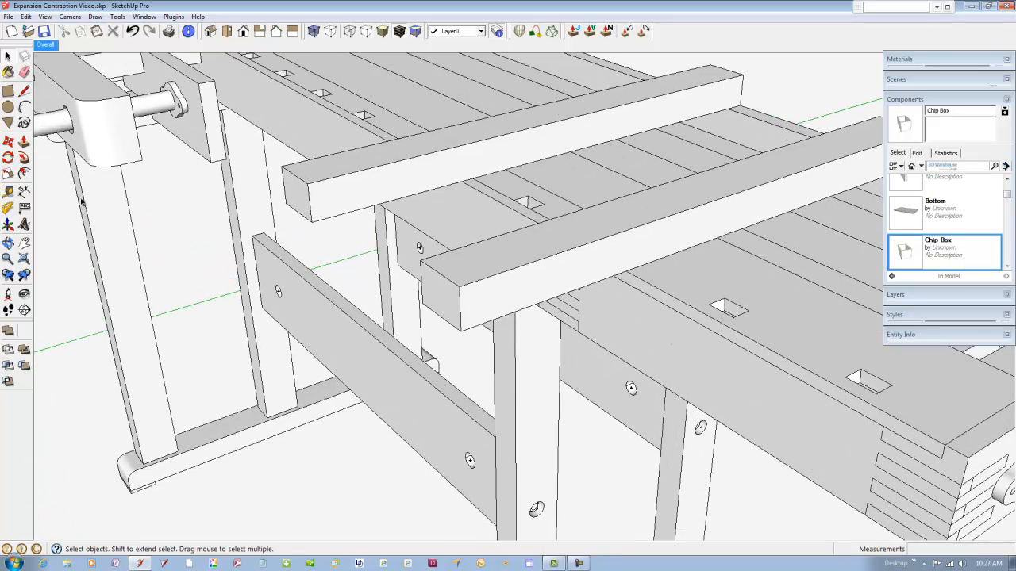
left_click(7, 193)
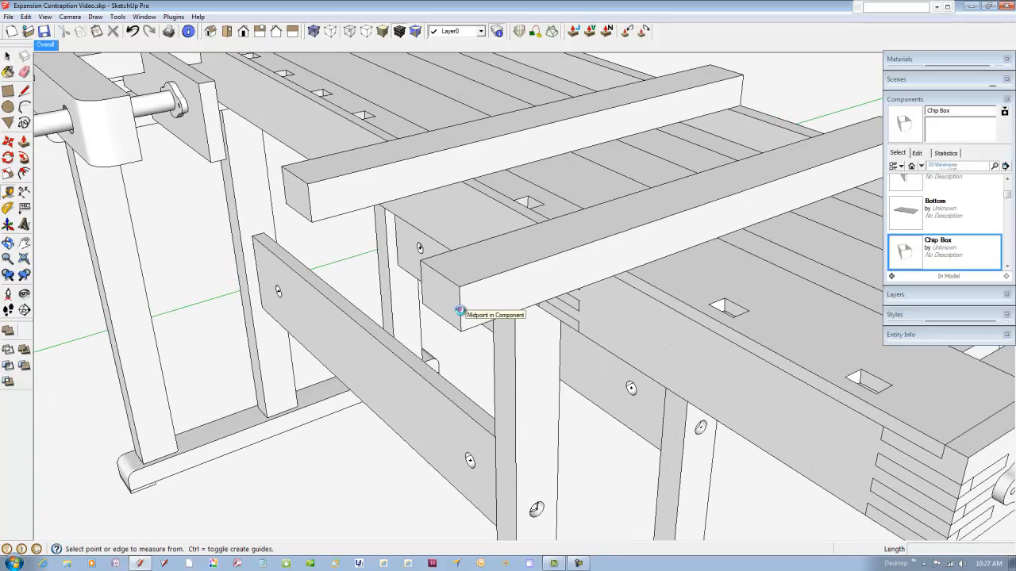
left_click(460, 307)
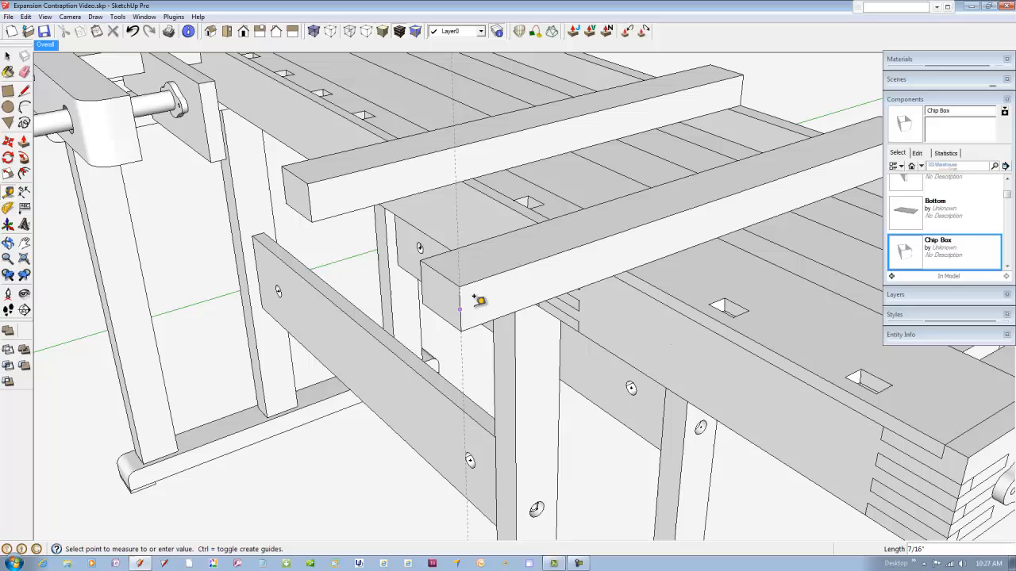
left_click(553, 278)
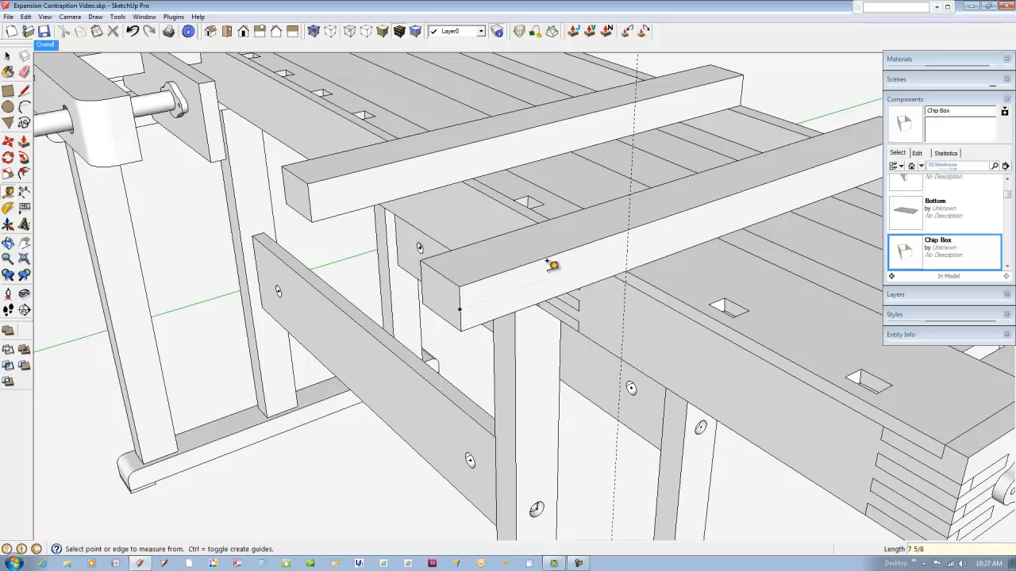
left_click(461, 309)
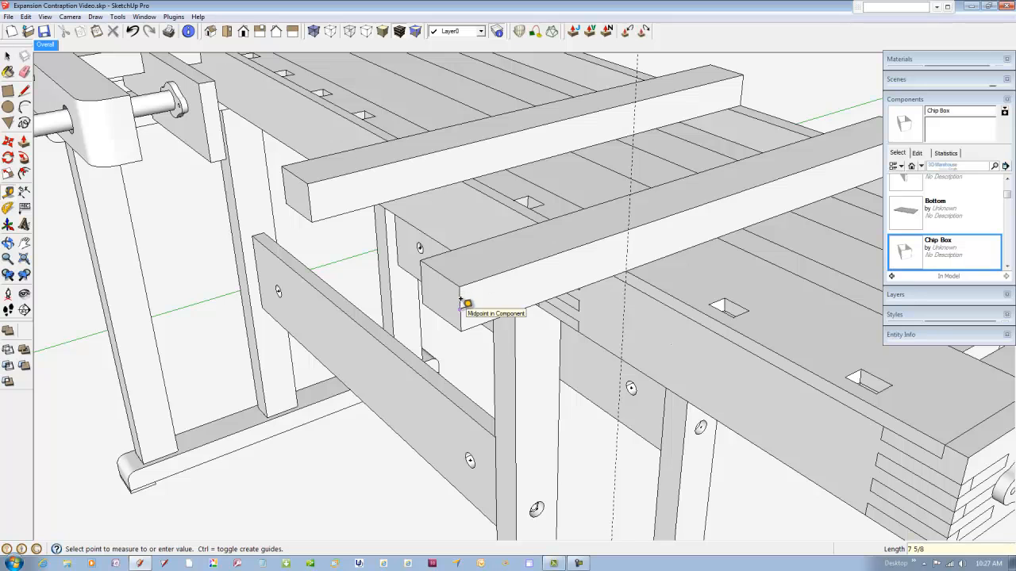
left_click(547, 282)
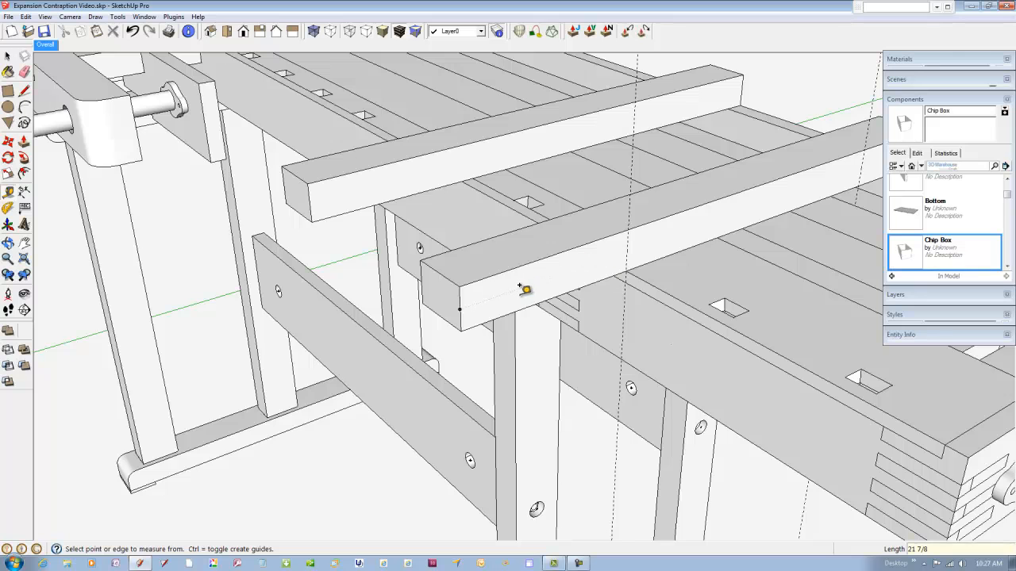
Step: Offset a parallel guide 2" beyond the first vertical guide on the stile and a matching one beyond the second
scroll(521, 290, "down", 2)
scroll(522, 290, "down", 1)
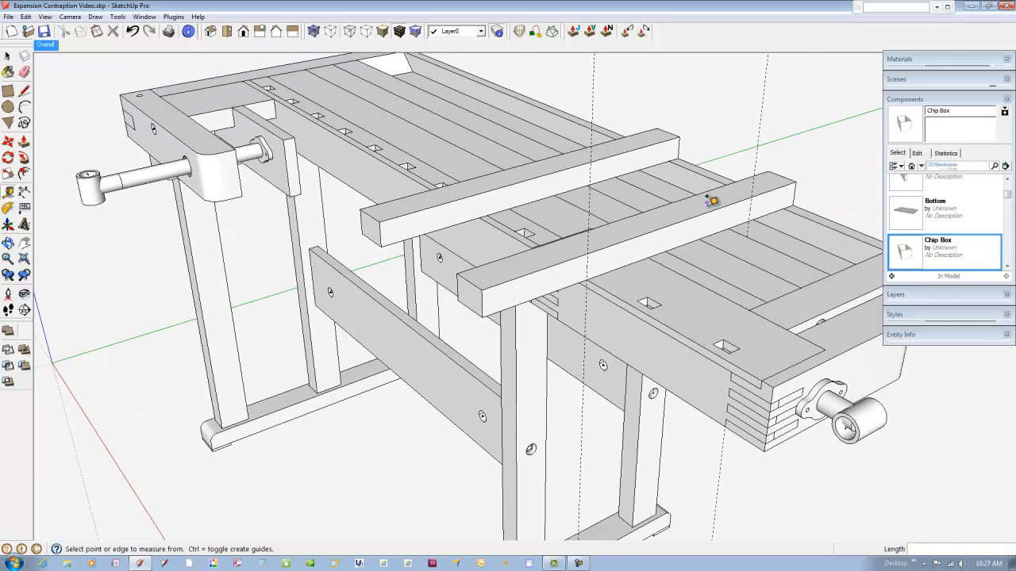
scroll(708, 200, "up", 3)
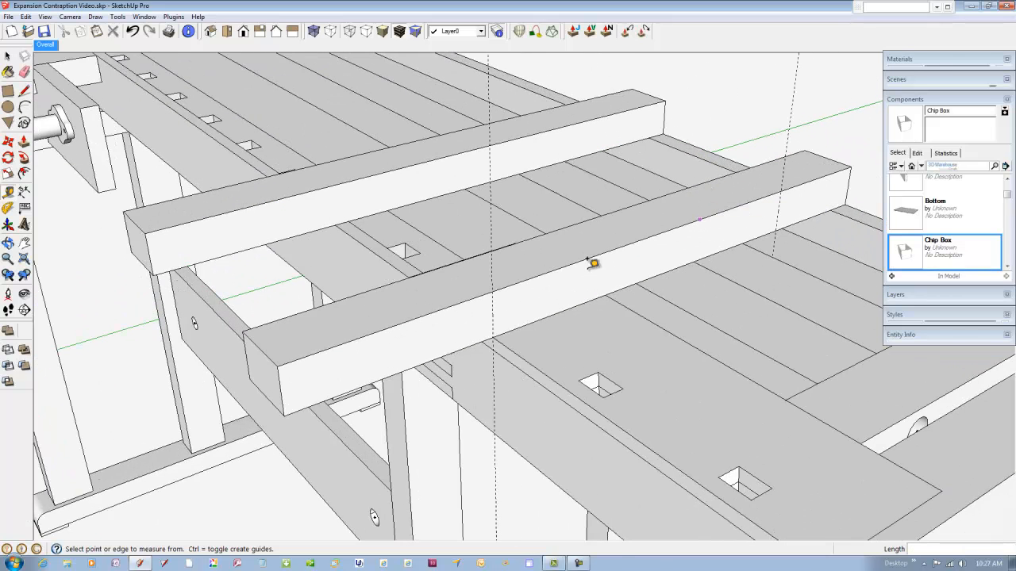
left_click(492, 224)
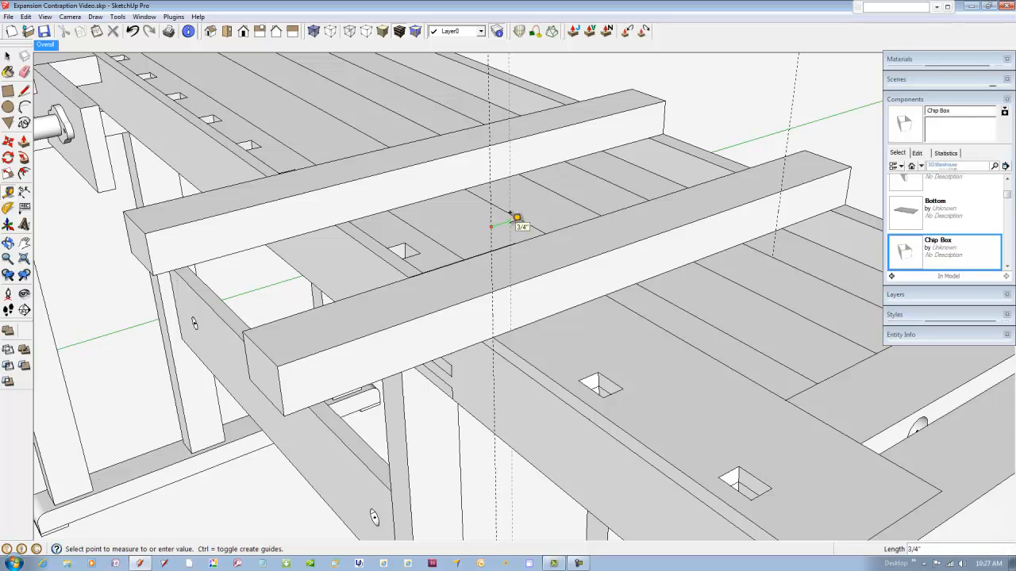
type("2")
key("Return")
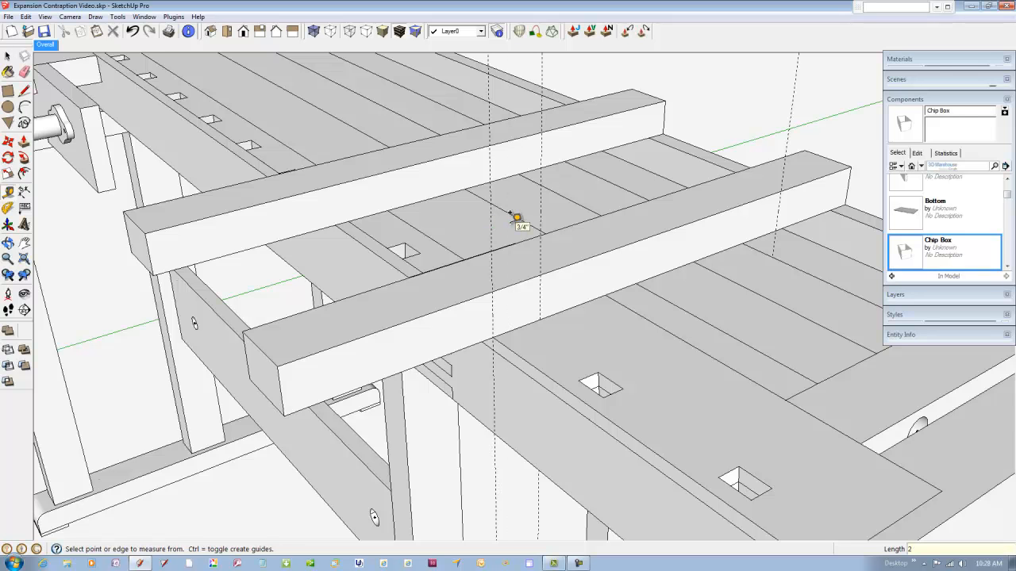
left_click(797, 109)
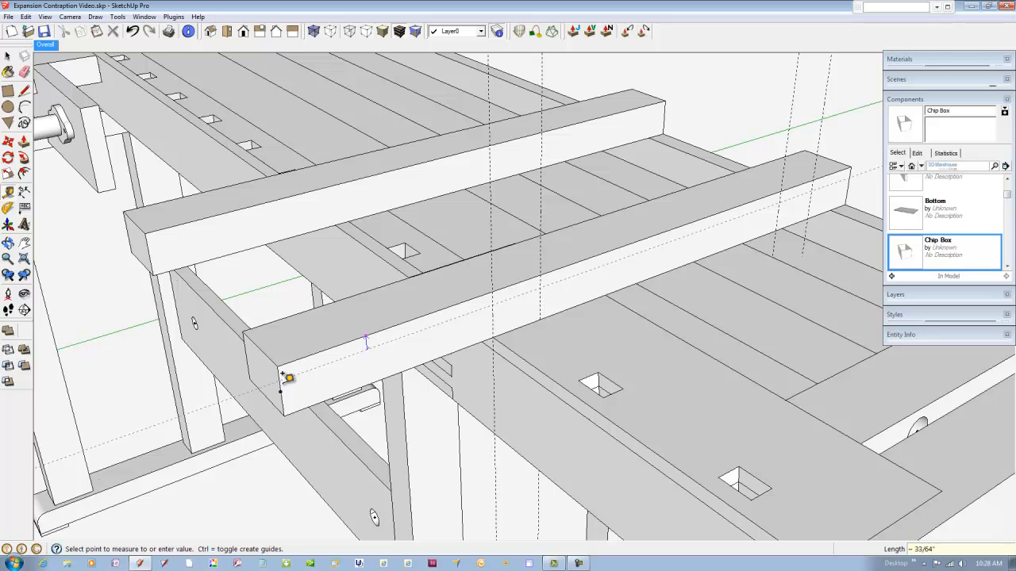
Step: Lay a lengthwise guide along the middle of the stile's side face, with parallel guides 3/8" above and 3/8" below it
left_click(283, 382)
left_click(524, 299)
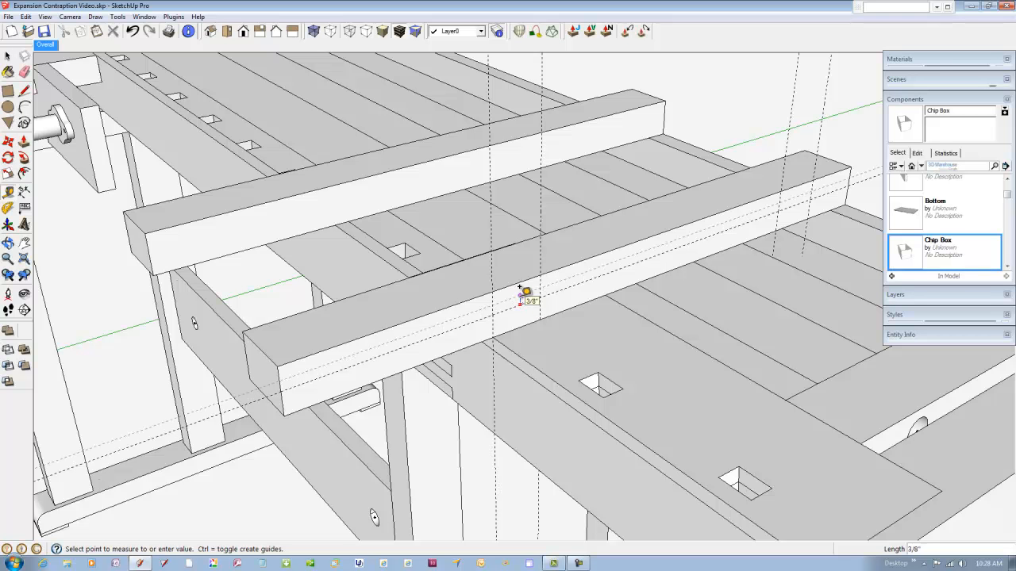
left_click(521, 292)
scroll(517, 302, "up", 4)
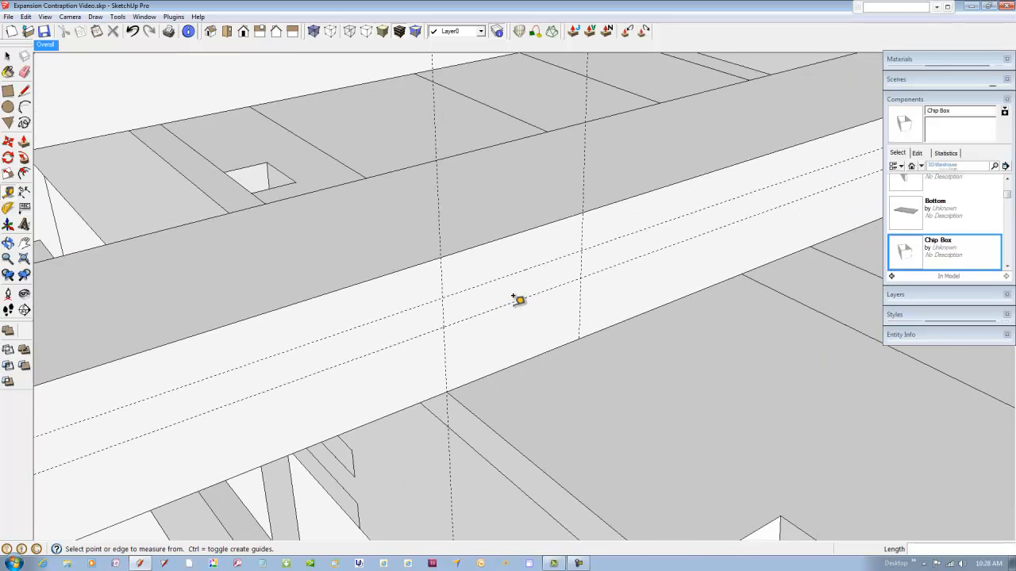
left_click(515, 306)
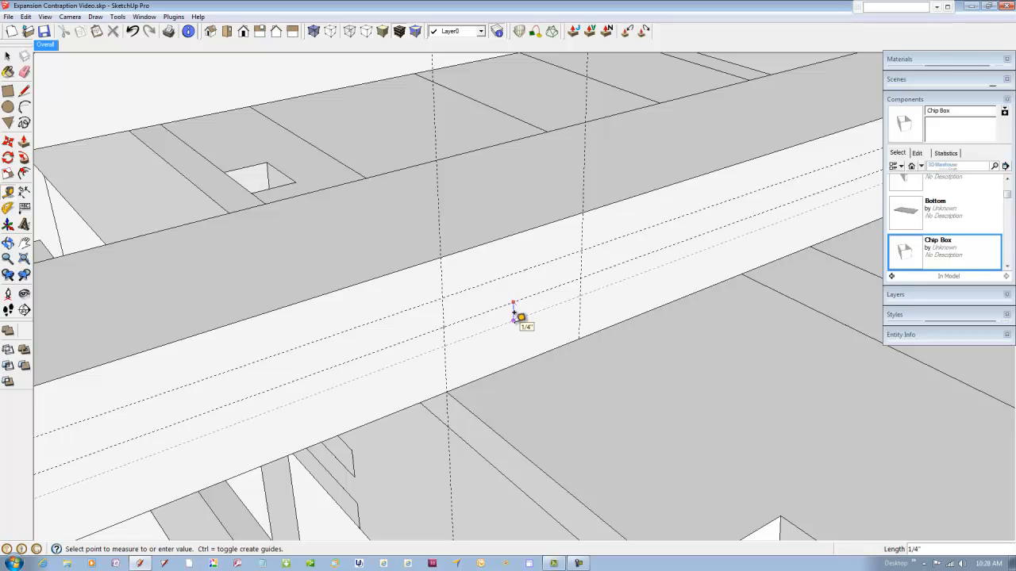
left_click(518, 318)
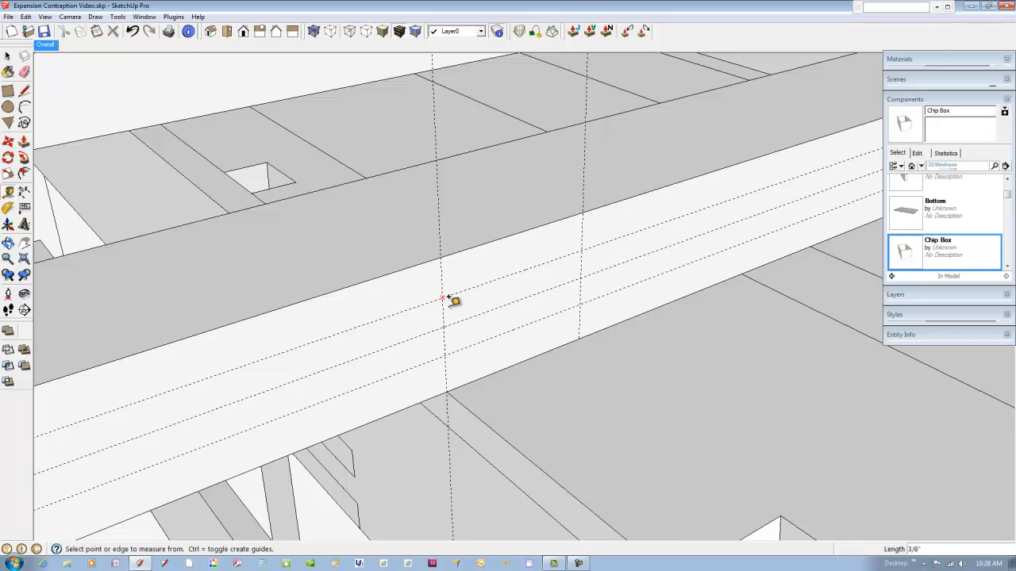
Step: Edit the stile component and outline a rectangular mortise on its side face at the guide intersections nearest the front end
scroll(449, 300, "down", 3)
left_click(23, 92)
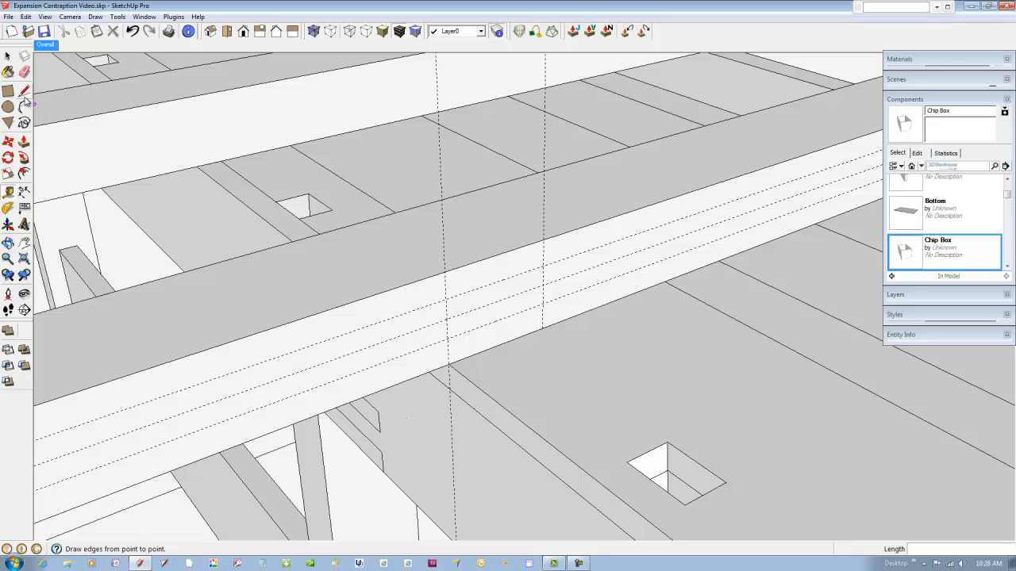
right_click(337, 308)
mouse_move(346, 235)
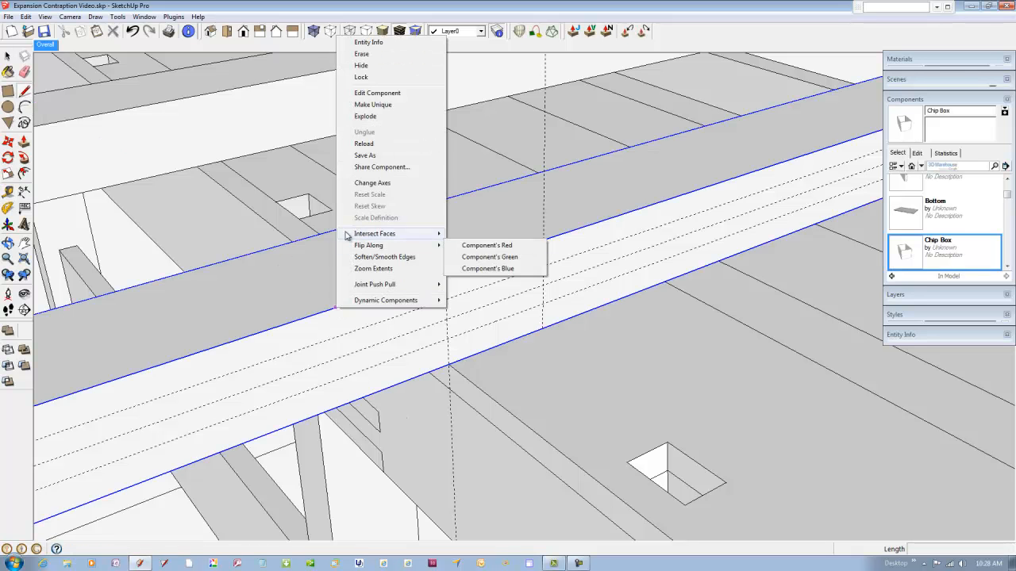
left_click(385, 93)
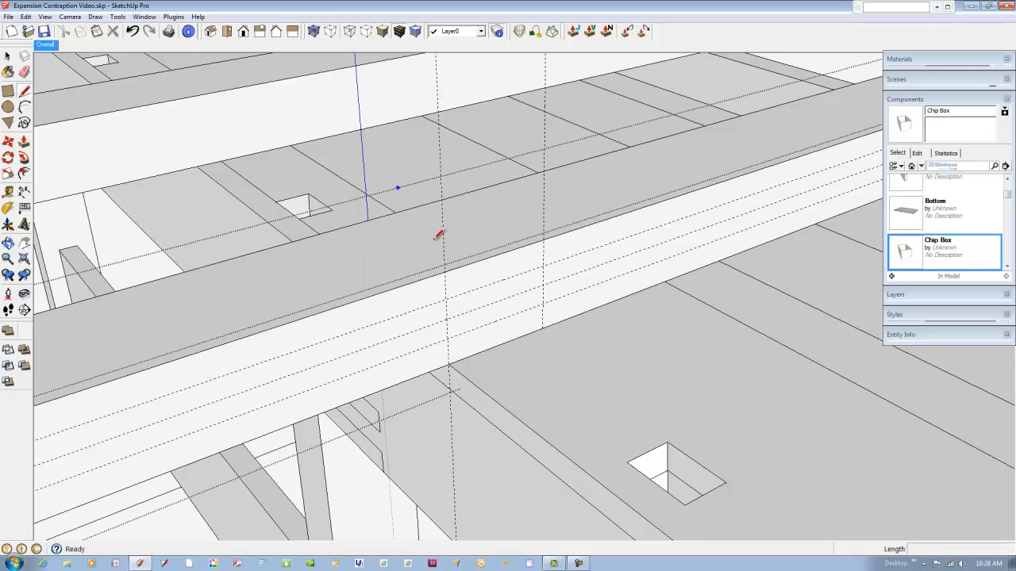
left_click(445, 299)
left_click(543, 267)
left_click(543, 304)
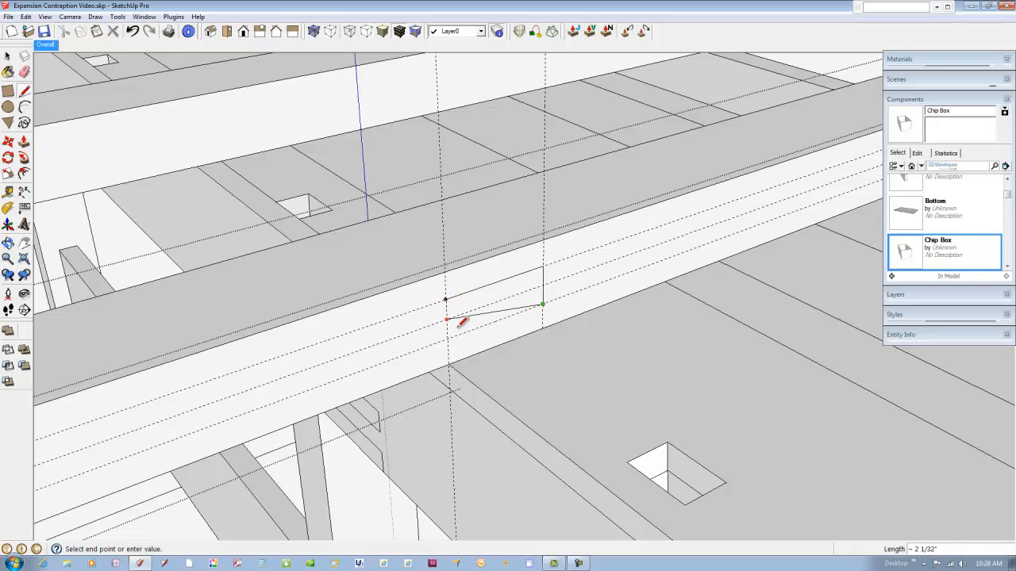
left_click(447, 339)
left_click(446, 300)
Step: Push the front mortise rectangle 2 1/2" through the stile with Push/Pull
scroll(449, 314, "down", 3)
key("p")
left_click(480, 308)
left_click(464, 241)
Step: Outline a second mortise rectangle, 3/4" high, at the guide intersections near the stile's rear end
scroll(370, 333, "down", 4)
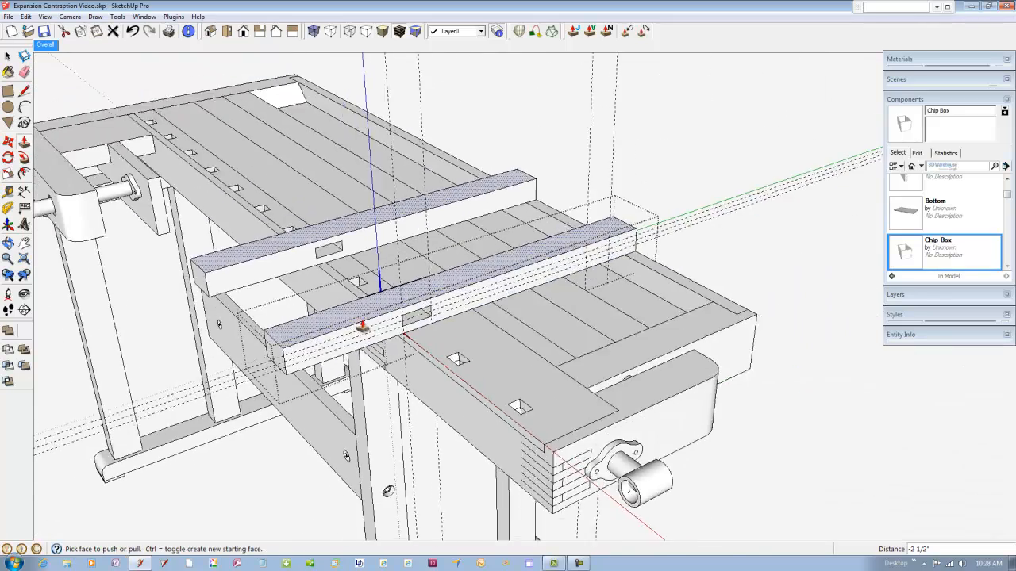
scroll(584, 249, "up", 5)
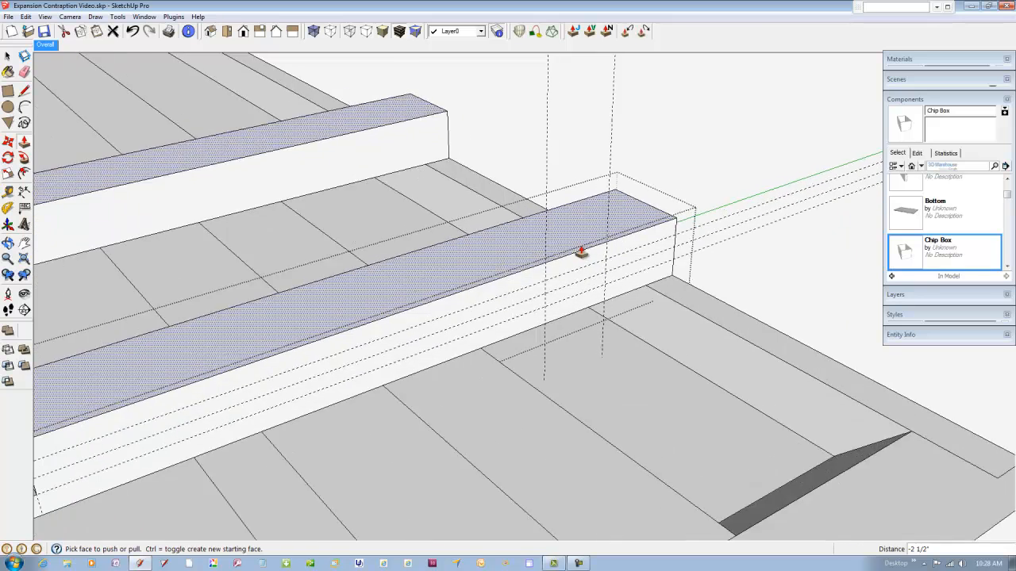
scroll(581, 252, "up", 2)
left_click(23, 90)
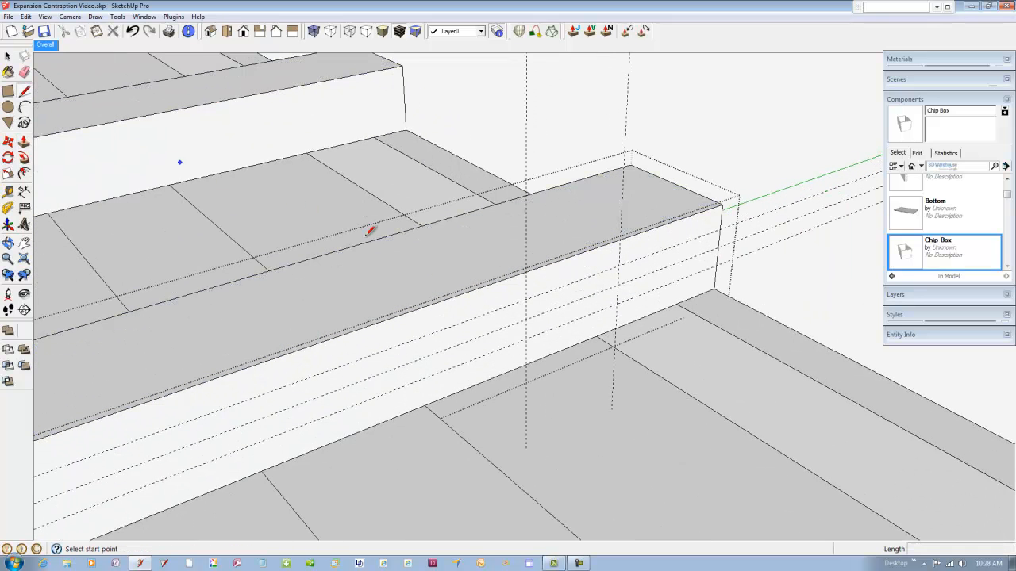
left_click(526, 300)
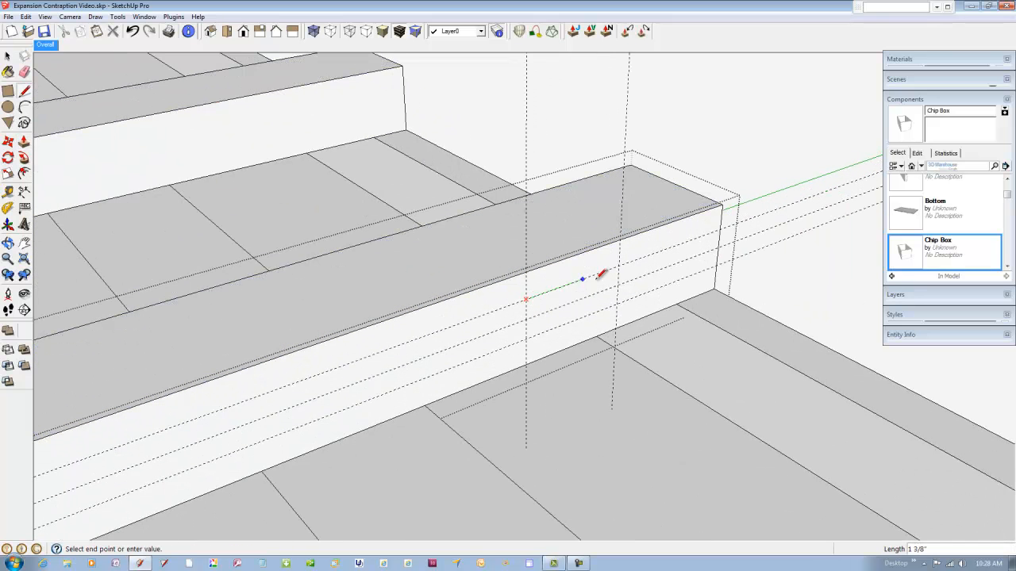
left_click(619, 266)
left_click(616, 304)
left_click(526, 339)
left_click(527, 299)
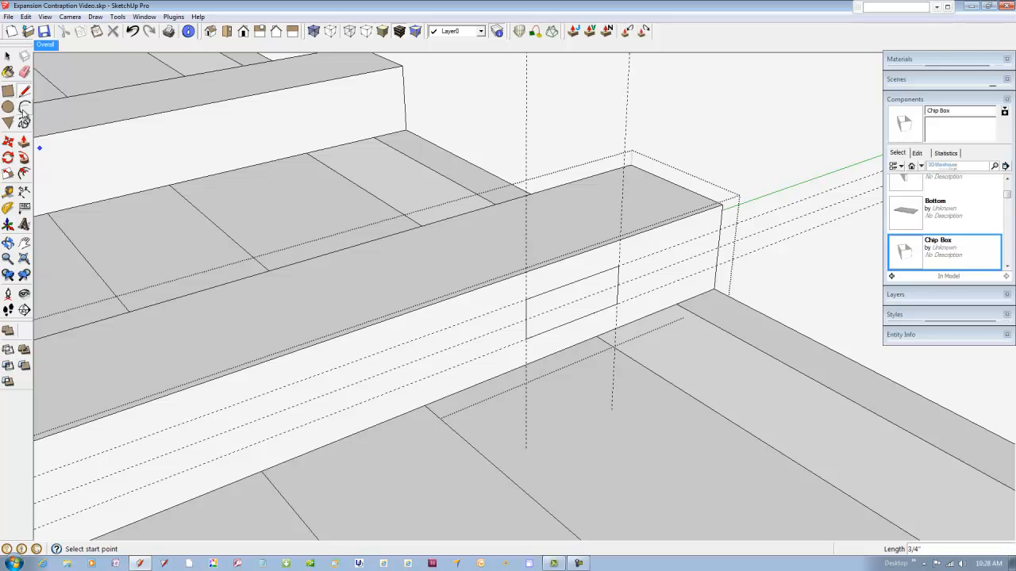
Step: Push the rear mortise rectangle through the stile to the same depth as the front mortise
left_click(24, 142)
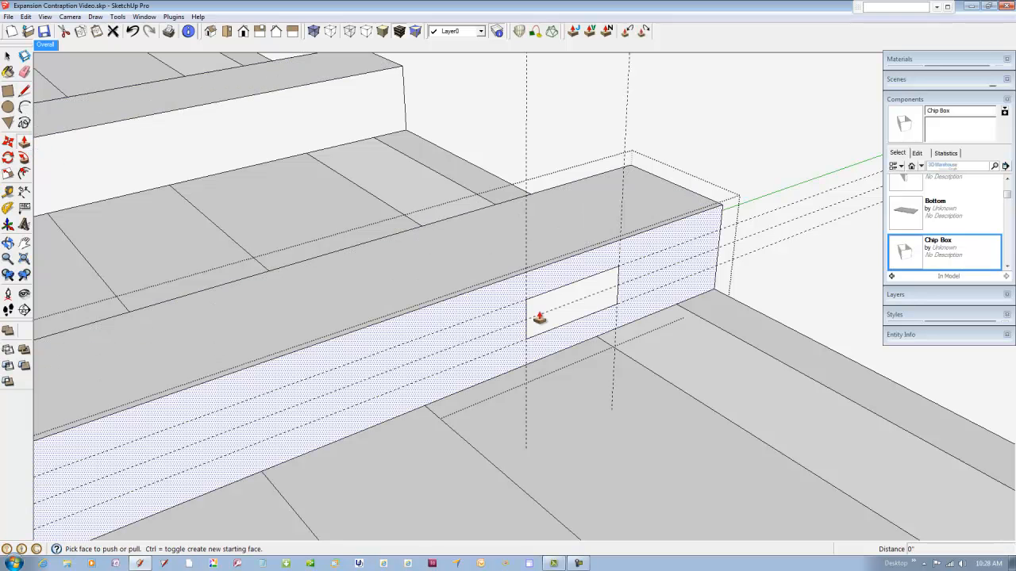
double_click(547, 311)
scroll(553, 304, "down", 1)
scroll(553, 305, "down", 5)
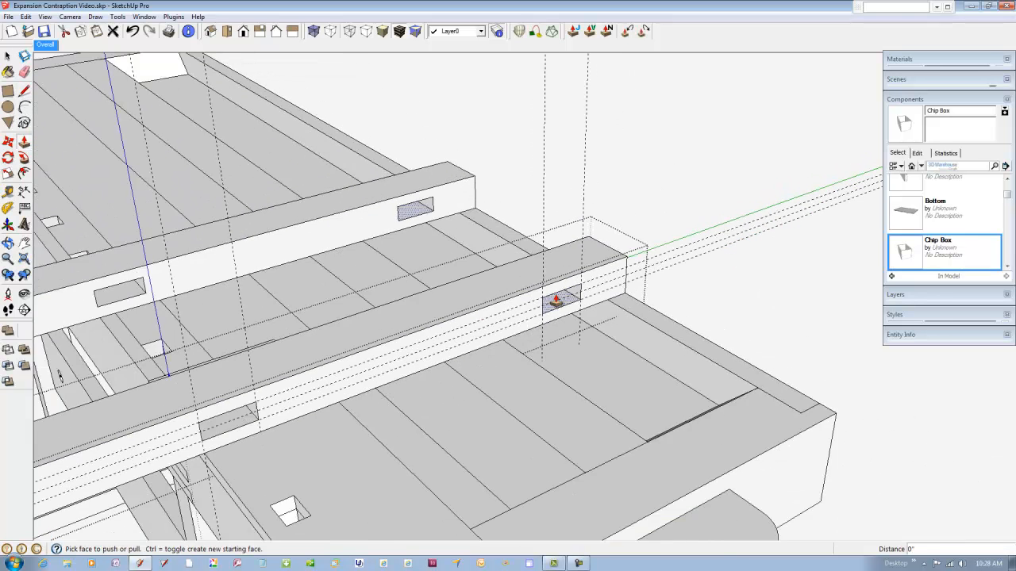
Step: Close the stile component and erase all the leftover construction guides around the front and rear mortises
left_click(26, 71)
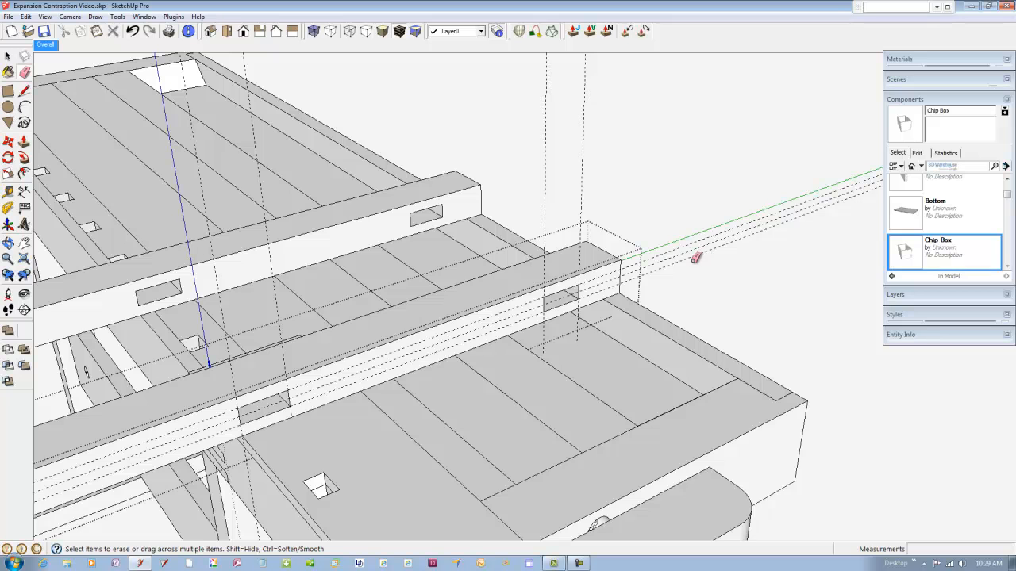
scroll(696, 258, "up", 5)
scroll(696, 258, "down", 4)
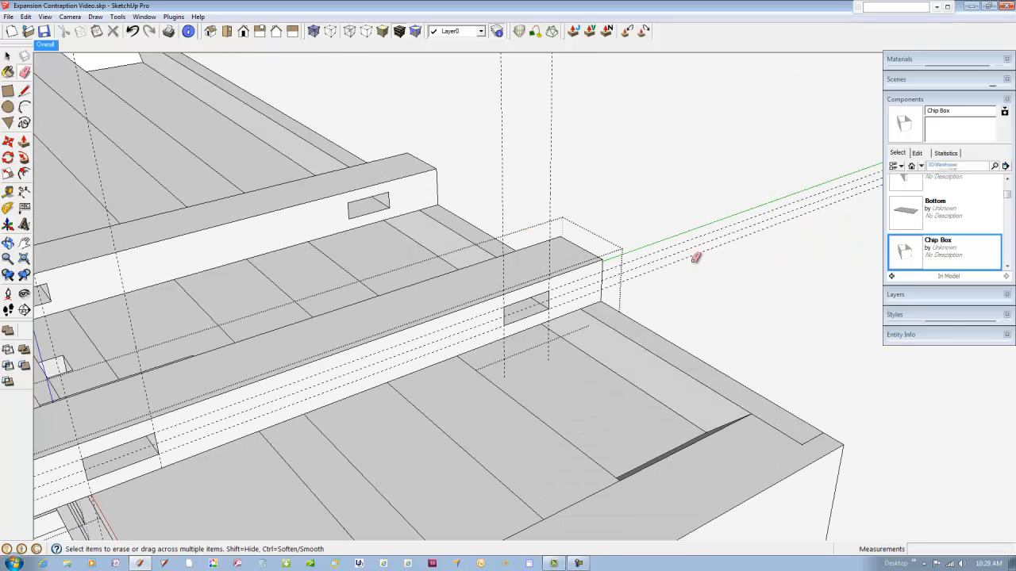
right_click(590, 291)
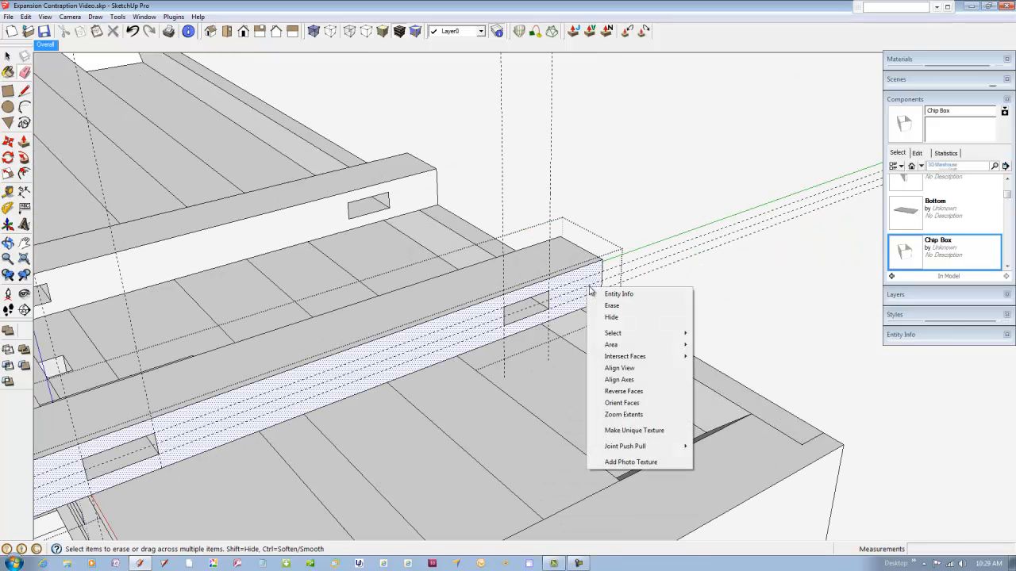
left_click(648, 206)
right_click(649, 206)
left_click(675, 213)
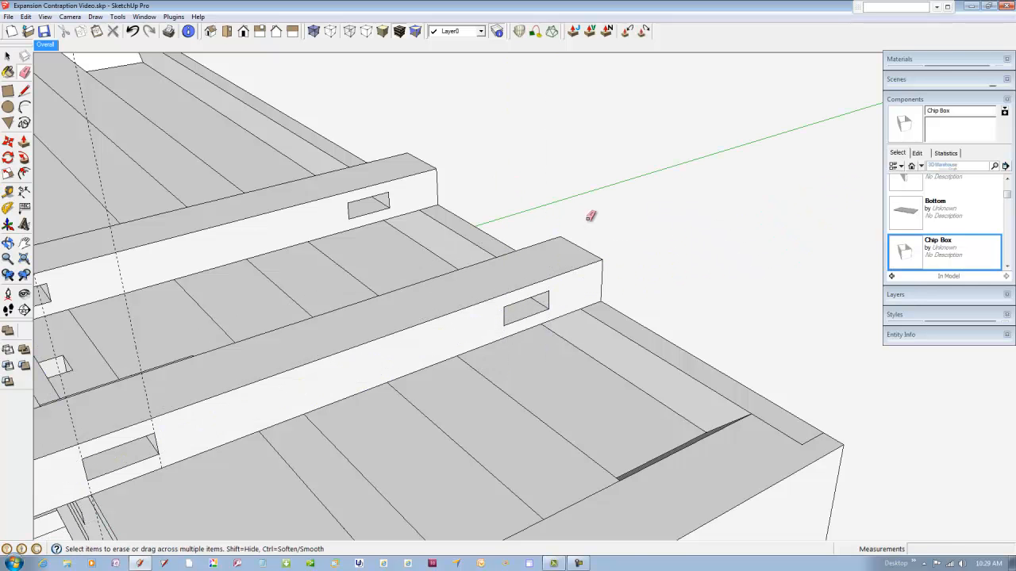
scroll(583, 240, "down", 10)
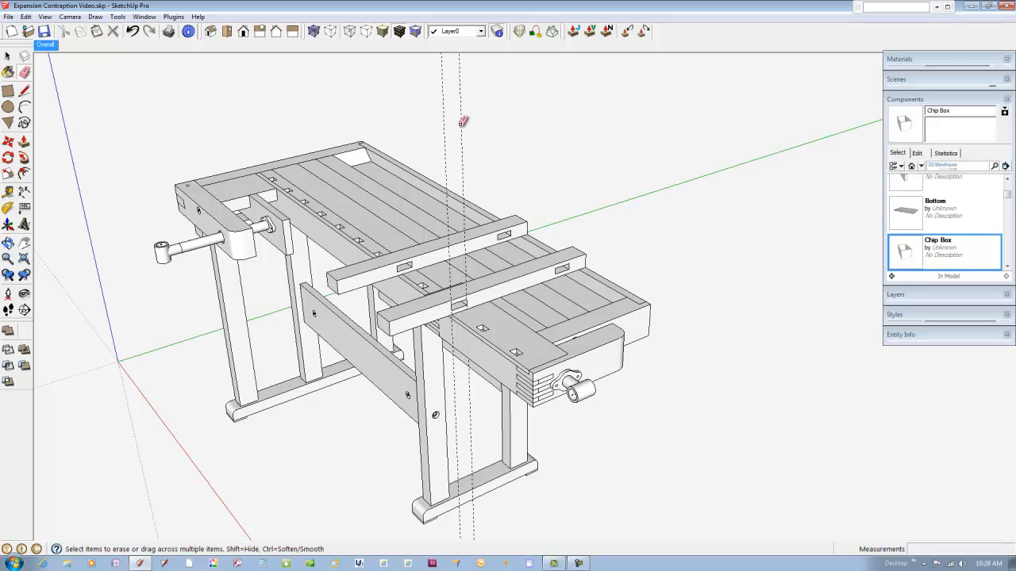
mouse_move(463, 118)
left_mouse_down()
mouse_move(447, 107)
mouse_move(459, 223)
left_mouse_up()
Step: Trace a rectangle over the front mortise opening on the outer face of the stile
scroll(427, 309, "up", 5)
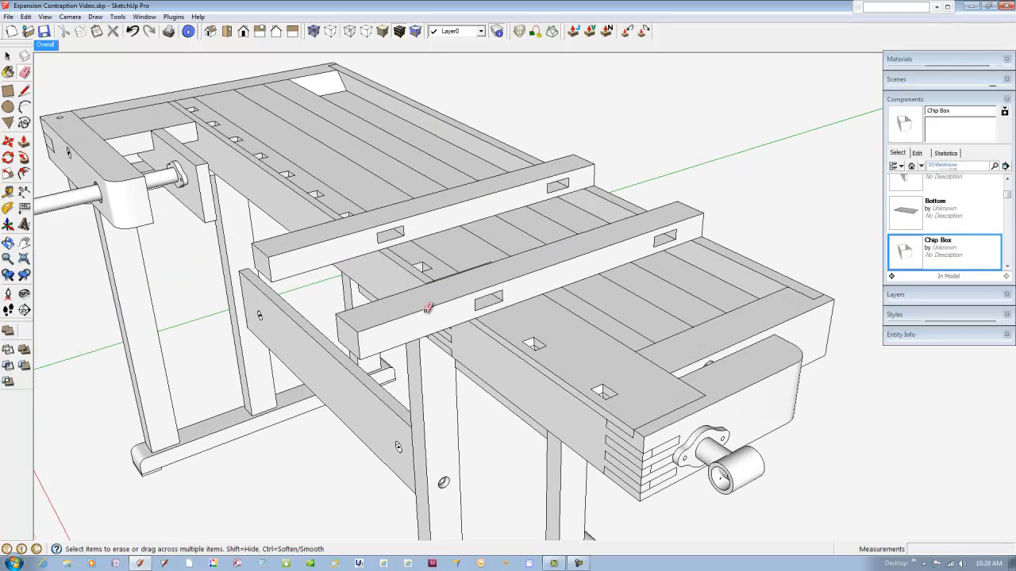
scroll(428, 310, "up", 4)
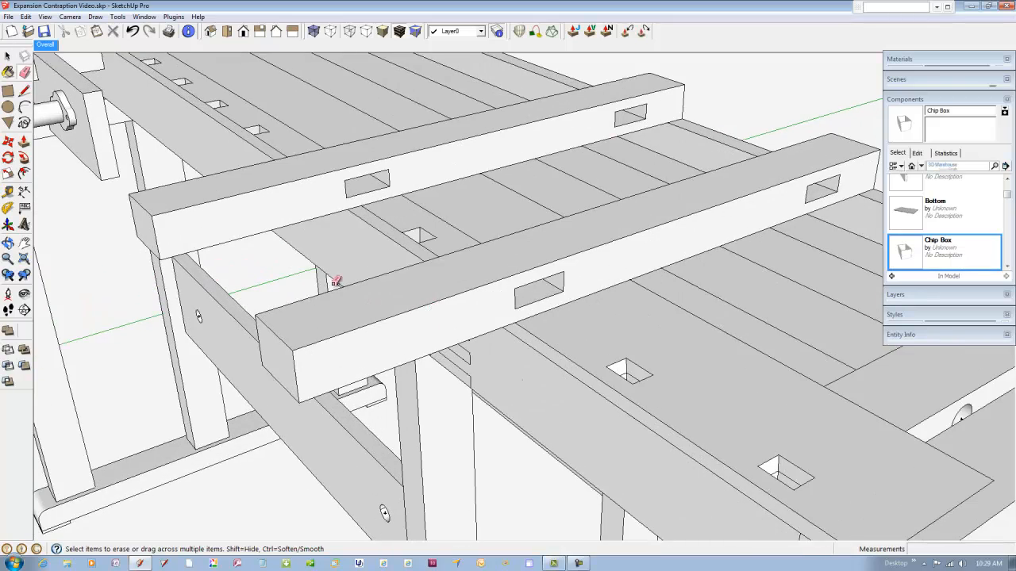
mouse_move(212, 200)
middle_mouse_down()
mouse_move(363, 261)
mouse_move(696, 283)
mouse_move(767, 173)
middle_mouse_up()
left_click(24, 91)
left_click(405, 265)
left_click(450, 278)
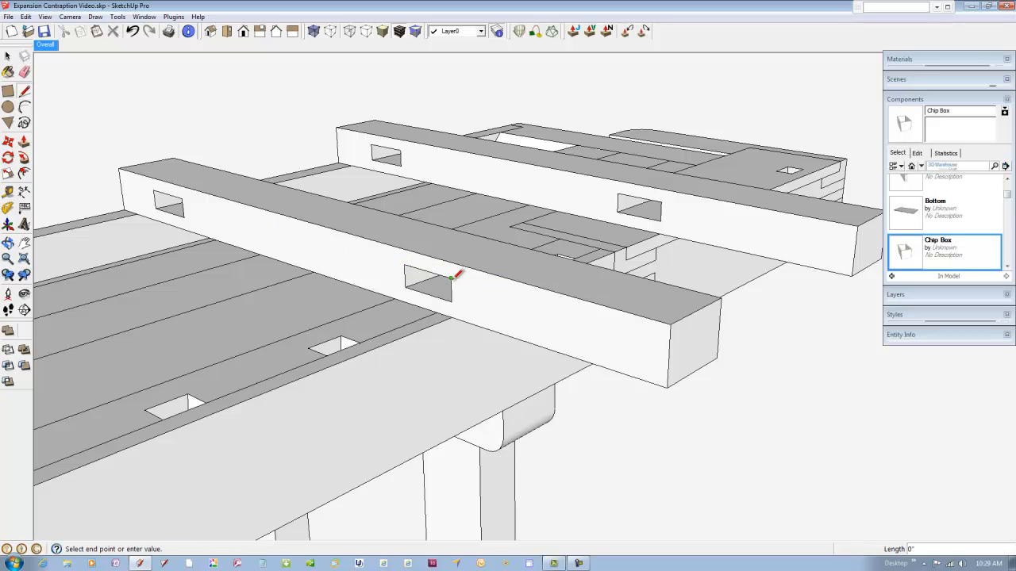
left_click(450, 301)
left_click(405, 264)
Step: Select the traced mortise rectangle with its edges and make it a new named component
left_click(8, 56)
left_click(412, 284)
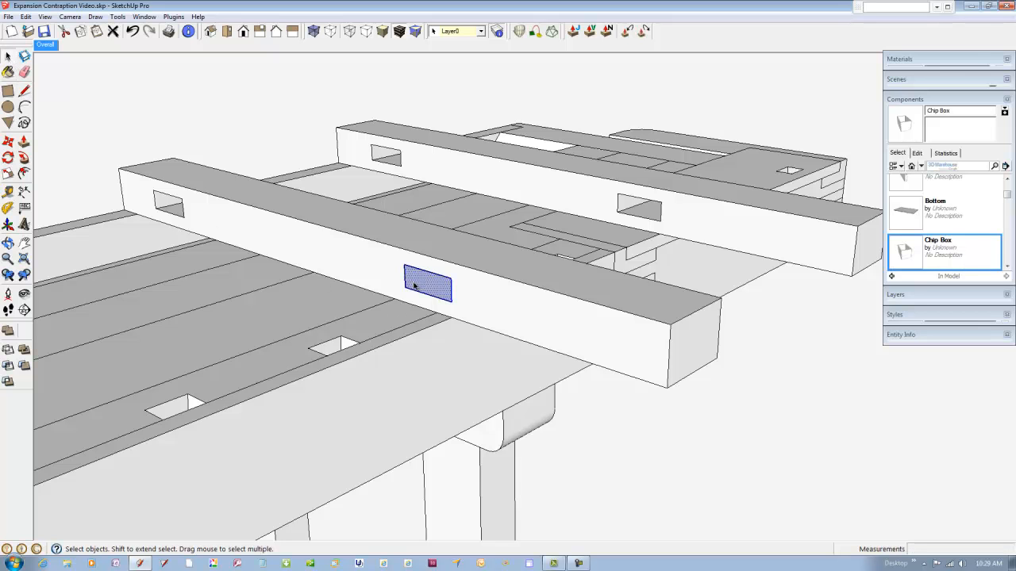
right_click(414, 285)
left_click(449, 364)
type("Ra")
key("Return")
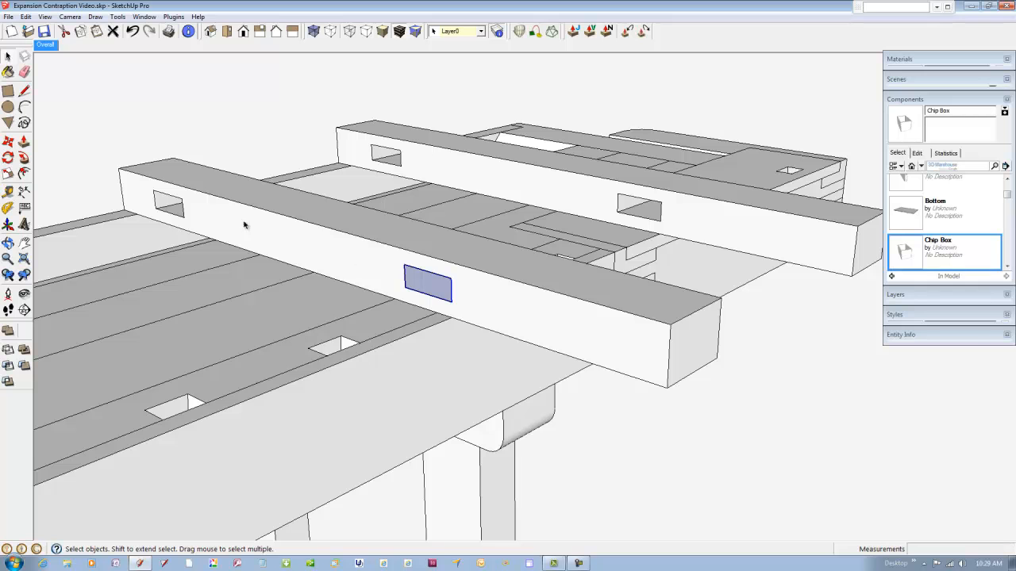
Step: Edit the new rail component, push its face 20" through the front mortises of both stiles, and close the component
left_click(24, 143)
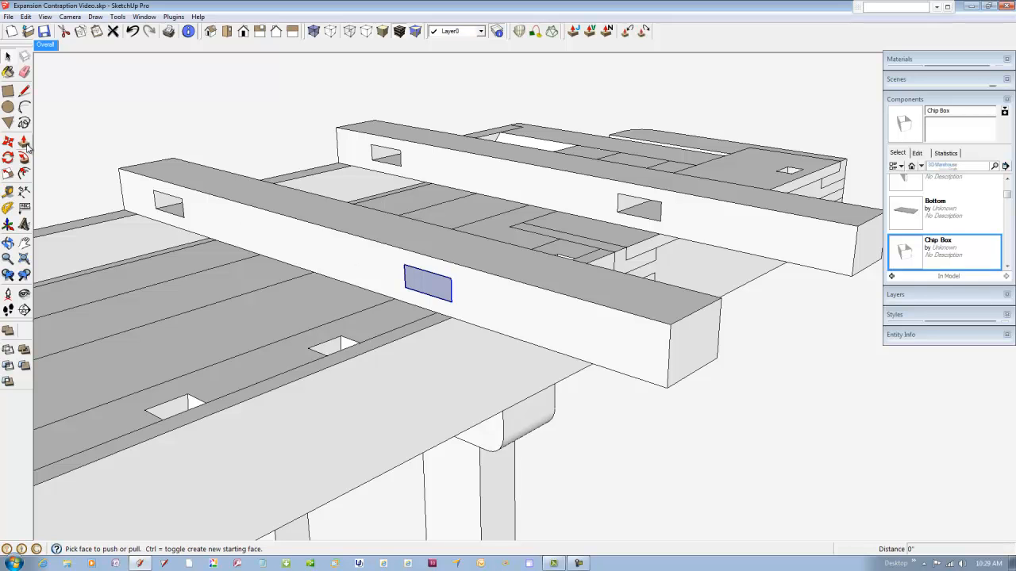
right_click(420, 285)
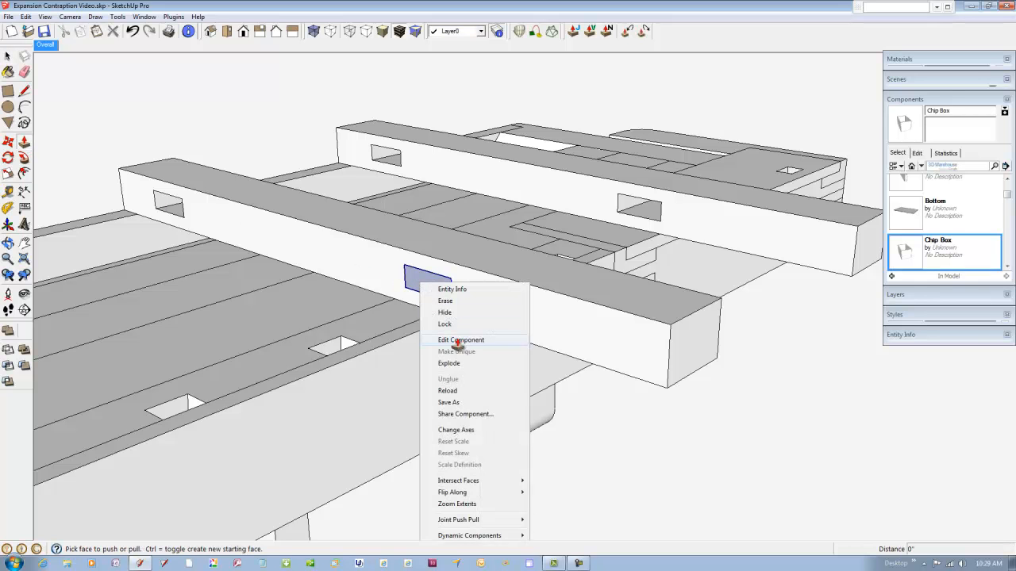
left_click(452, 341)
left_click(432, 291)
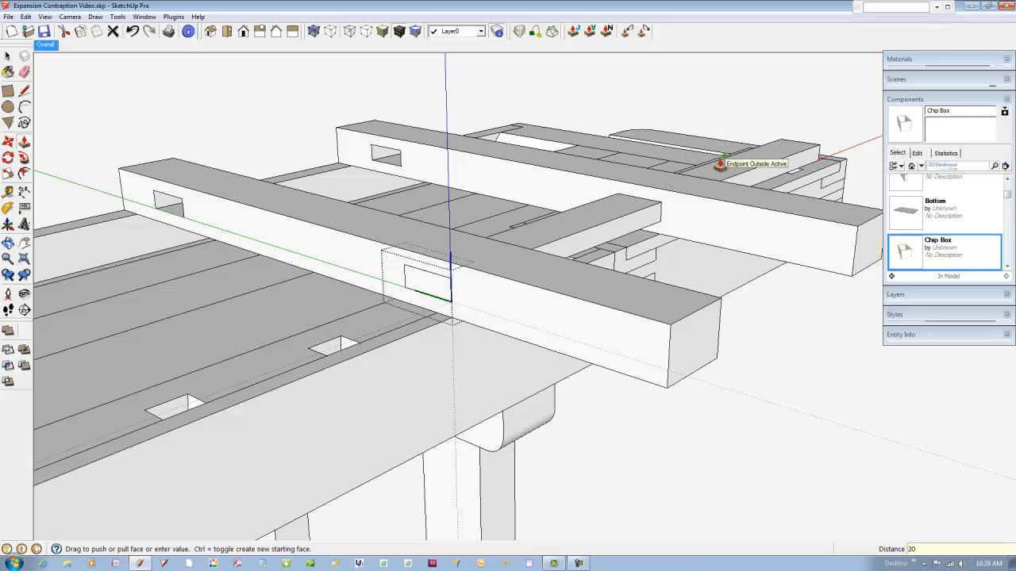
key("Return")
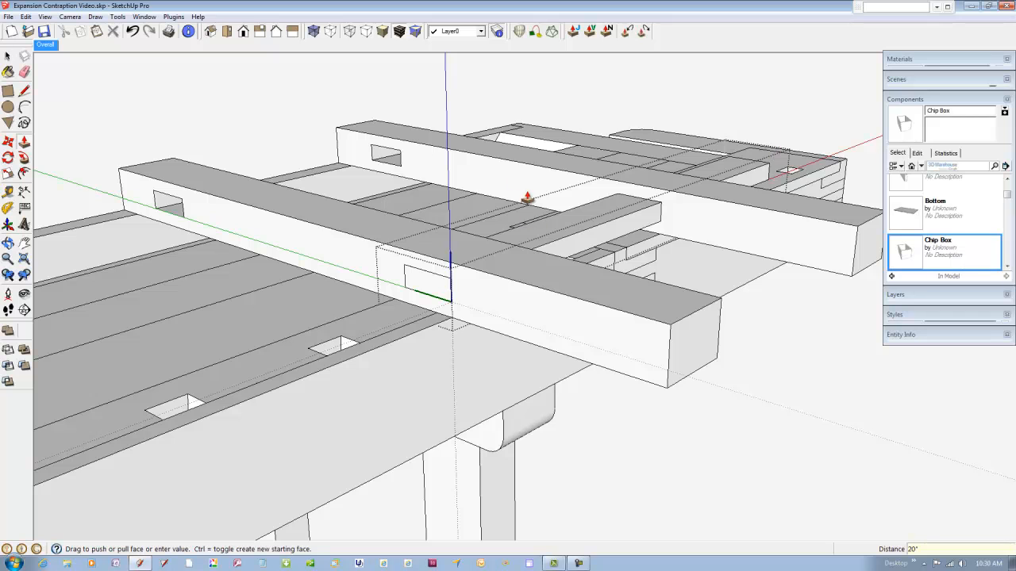
right_click(509, 103)
left_click(539, 112)
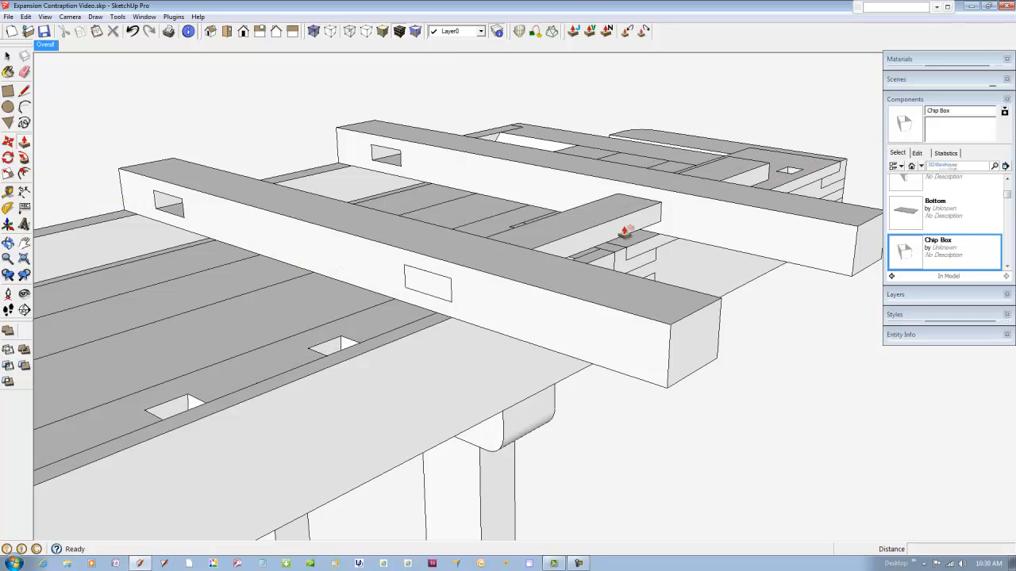
Step: Copy the front rail 14 1/4" back along the stiles so the copy sits in the rear mortises
middle_click_drag(655, 215, 265, 262)
scroll(270, 260, "down", 2)
scroll(270, 260, "down", 2)
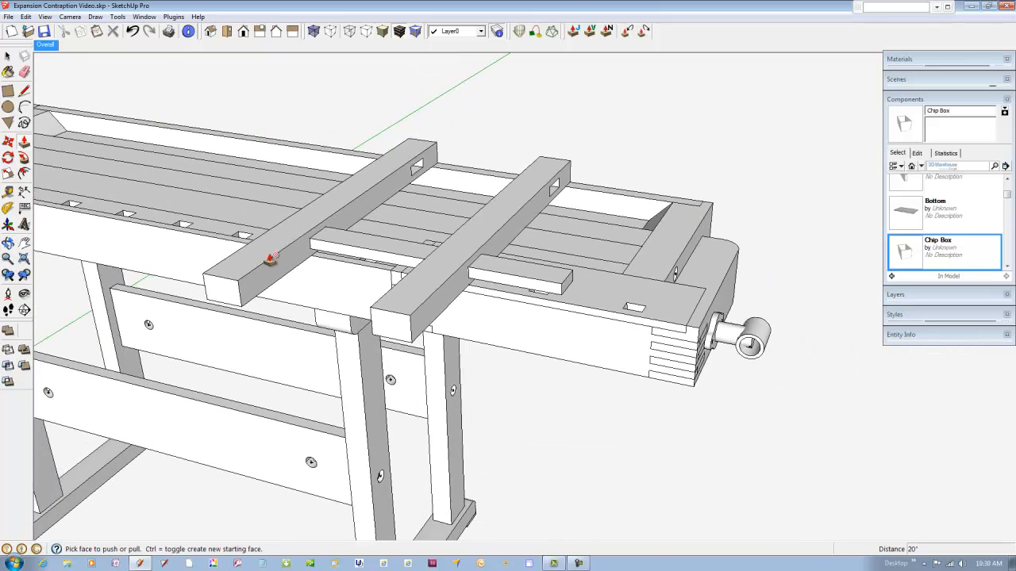
scroll(546, 283, "up", 4)
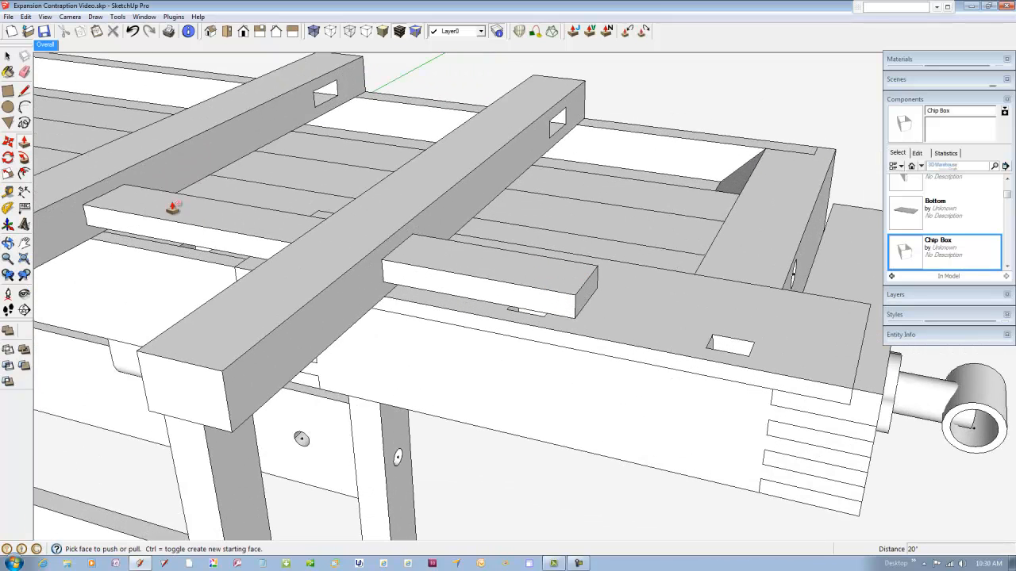
left_click(8, 142)
left_click(466, 283)
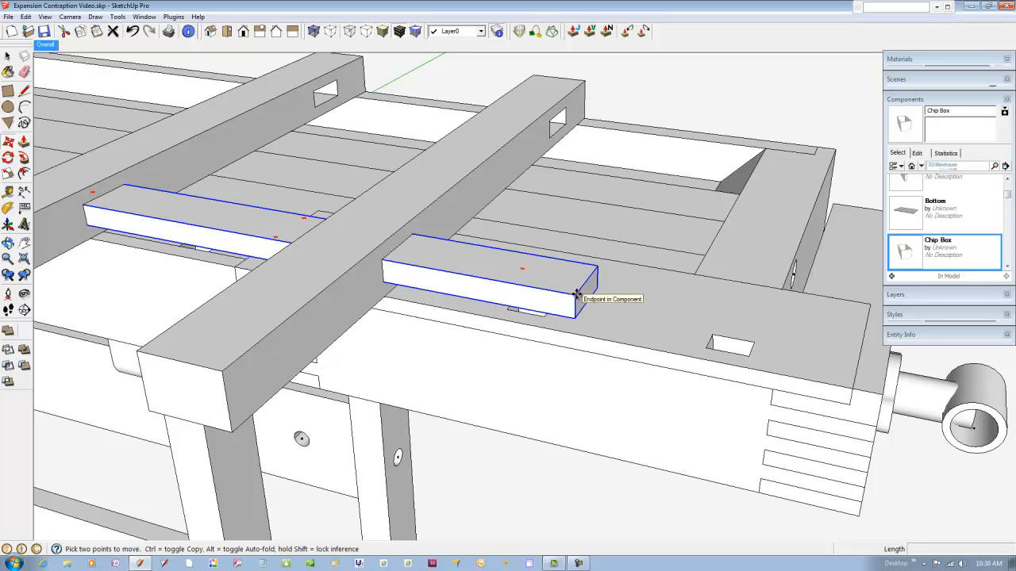
key("ctrl")
left_click(577, 294)
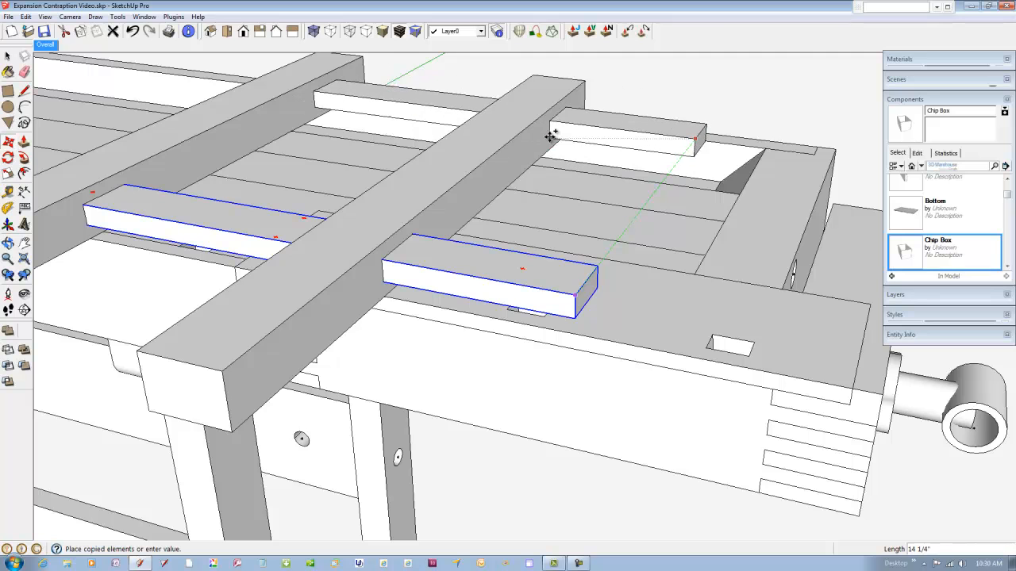
left_click(549, 137)
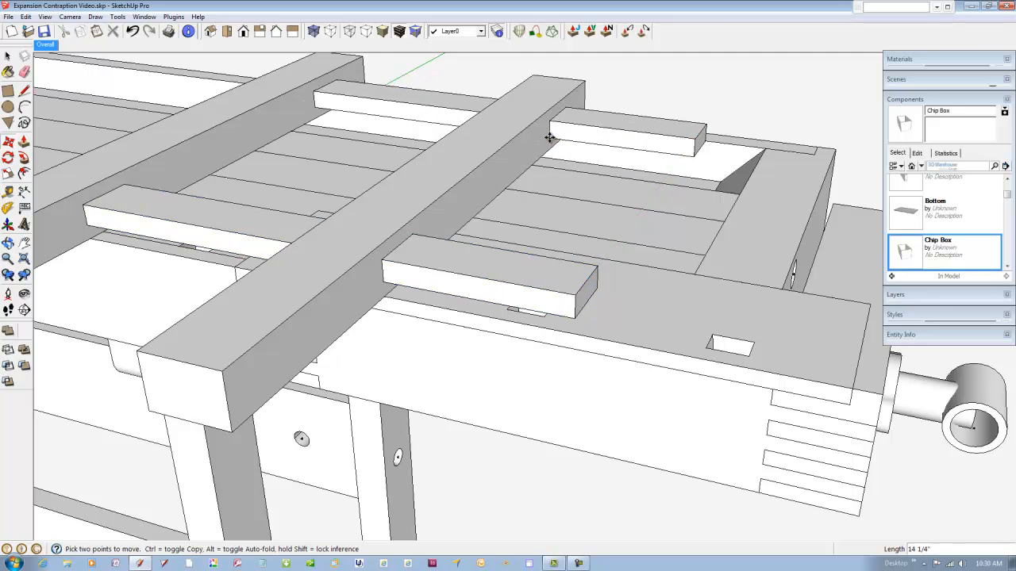
Step: Flip the rear rail copy along the component's green axis
right_click(640, 137)
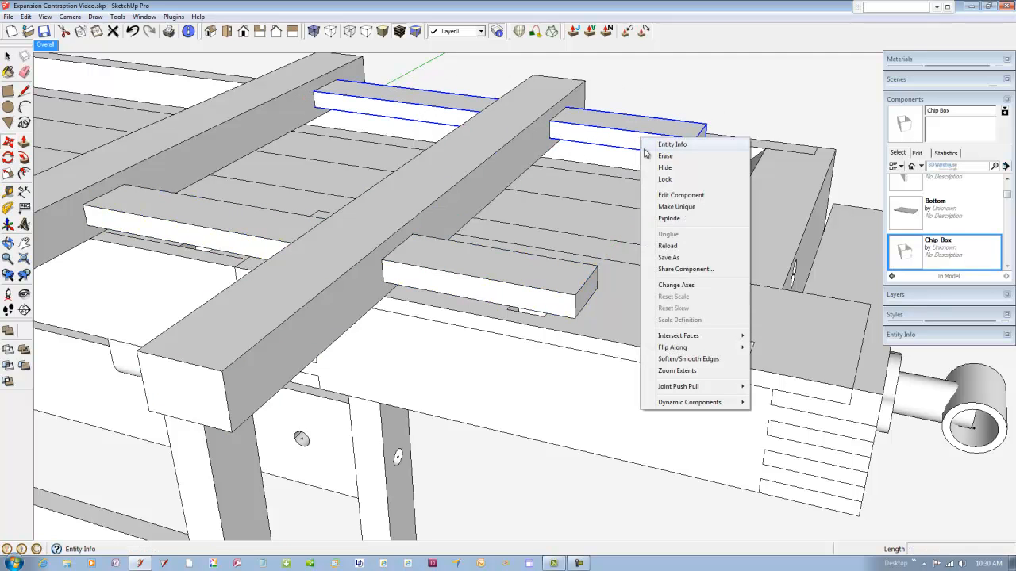
mouse_move(701, 349)
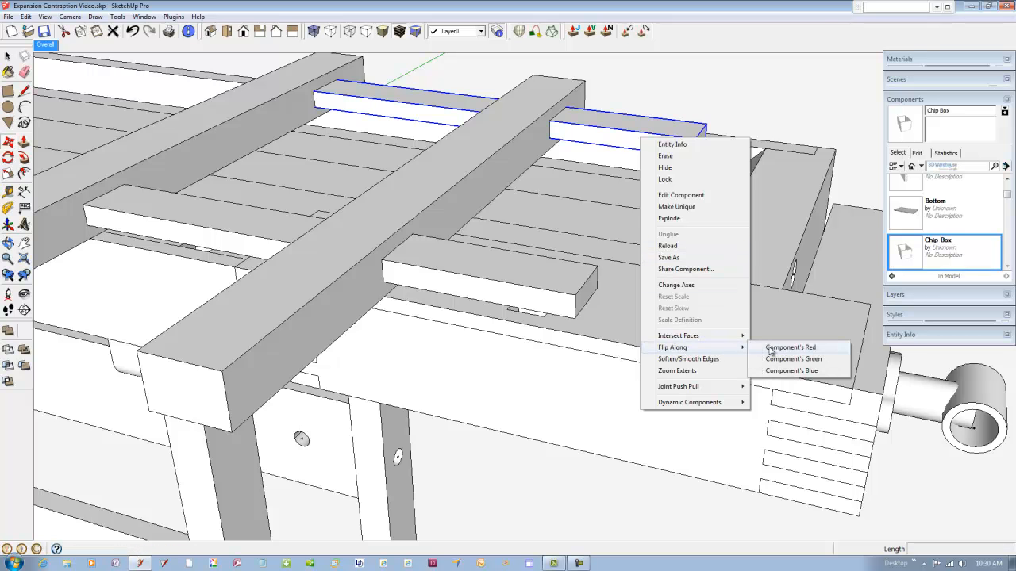
left_click(782, 362)
middle_click_drag(538, 272, 493, 281)
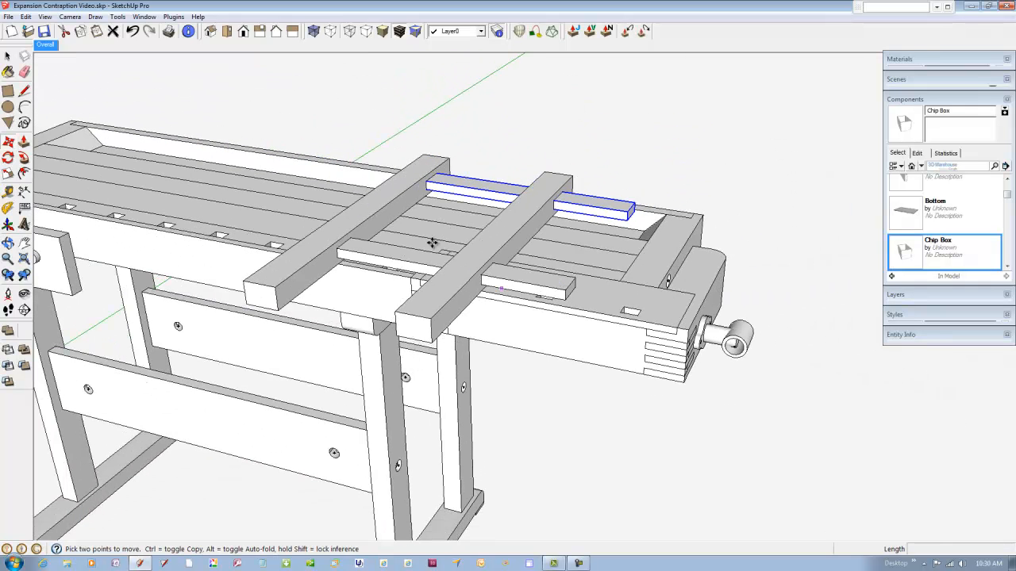
Step: Place a guide across the top of the front rail, 1 1/4" in from its exposed end
left_click(6, 56)
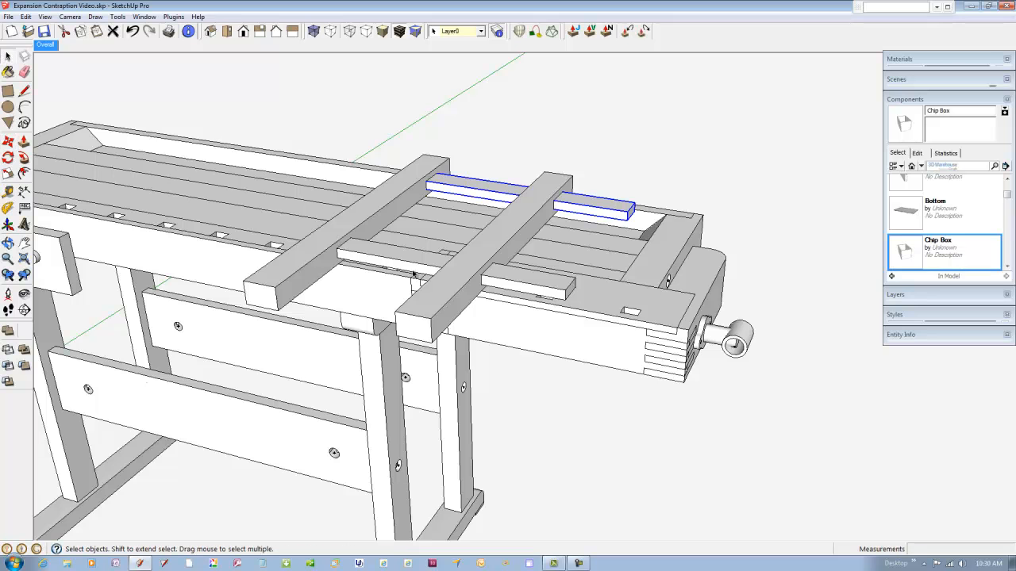
scroll(528, 287, "up", 4)
scroll(528, 287, "up", 2)
left_click(8, 192)
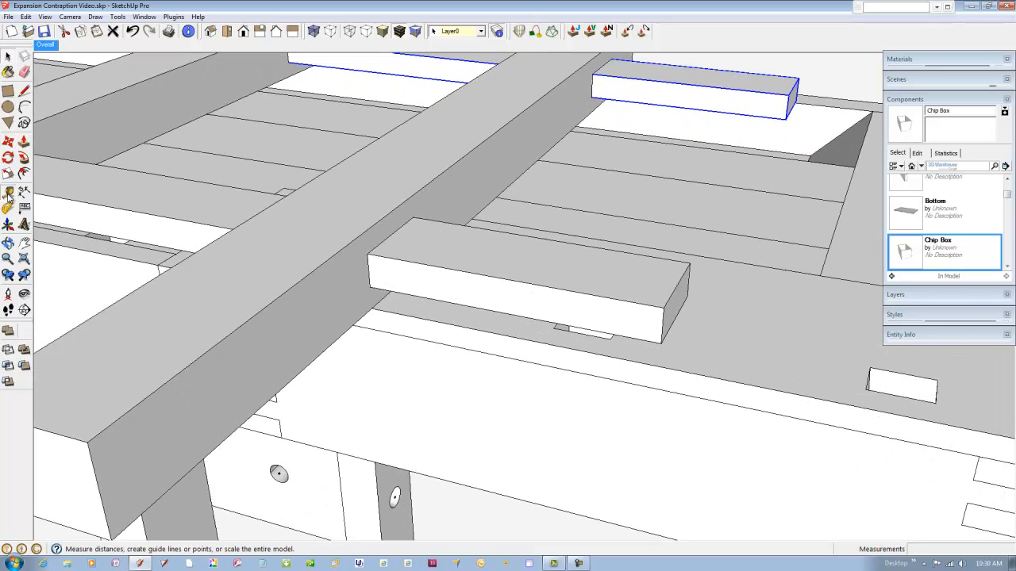
left_click(675, 283)
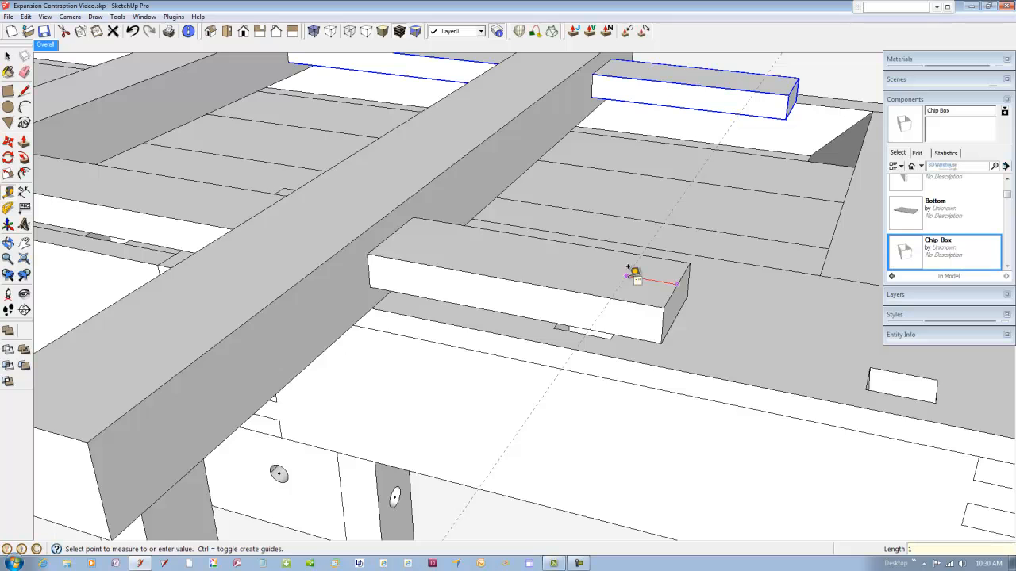
left_click(633, 272)
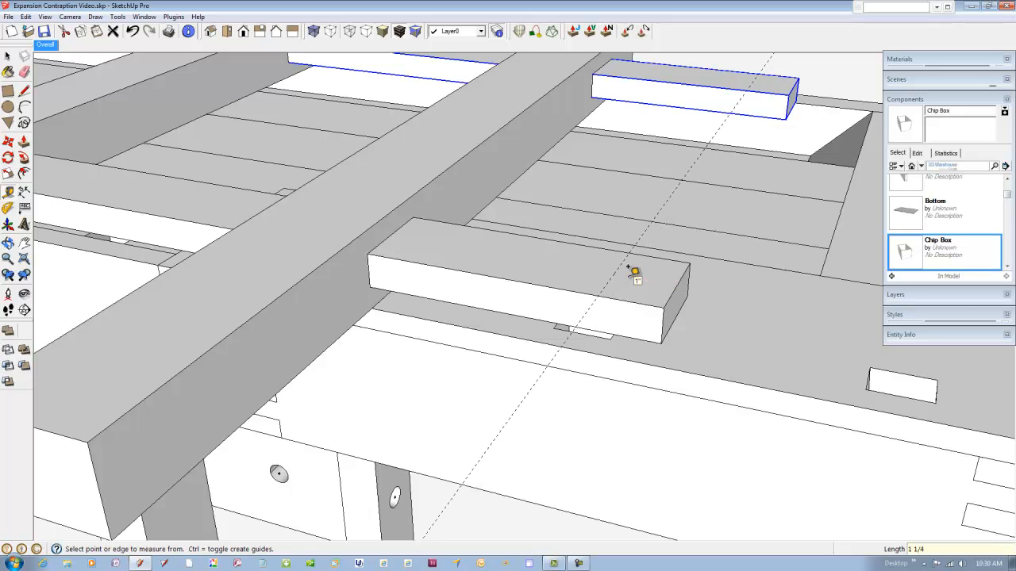
Step: Add a second cross guide 1 1/4" from the first and a lengthwise guide along the front rail's centreline
left_click(620, 261)
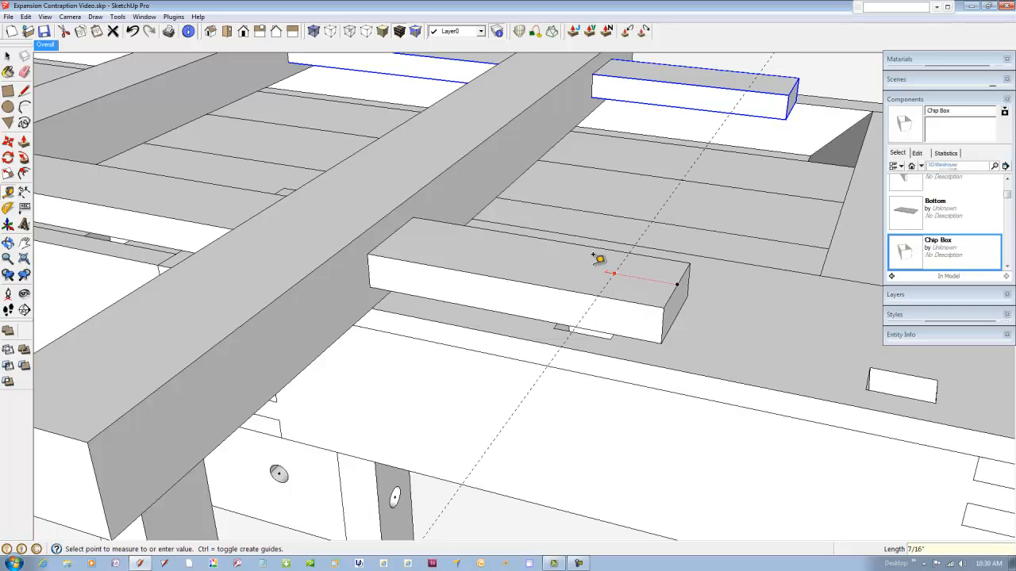
left_click(579, 255)
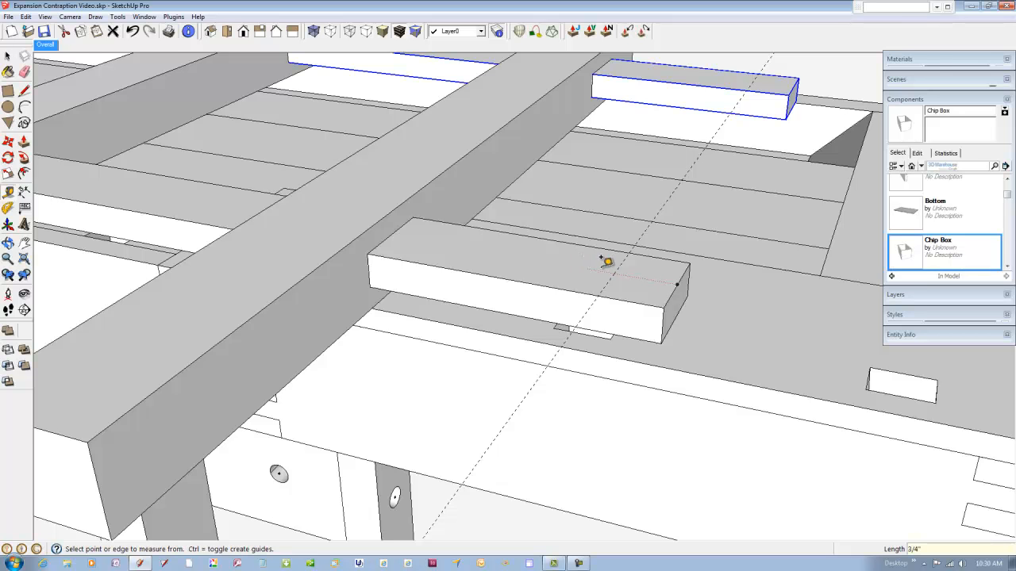
left_click(625, 258)
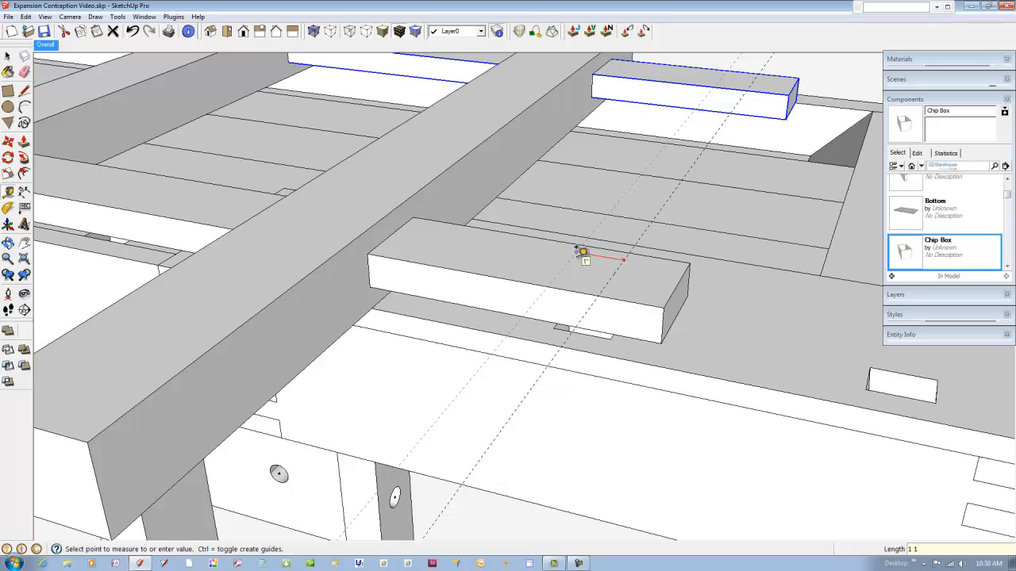
left_click(582, 252)
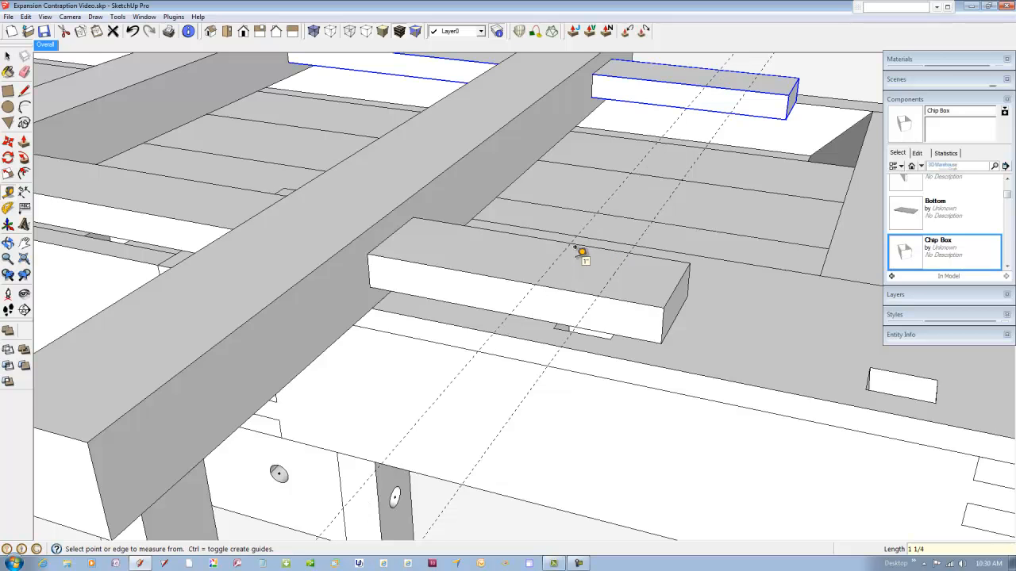
left_click(584, 291)
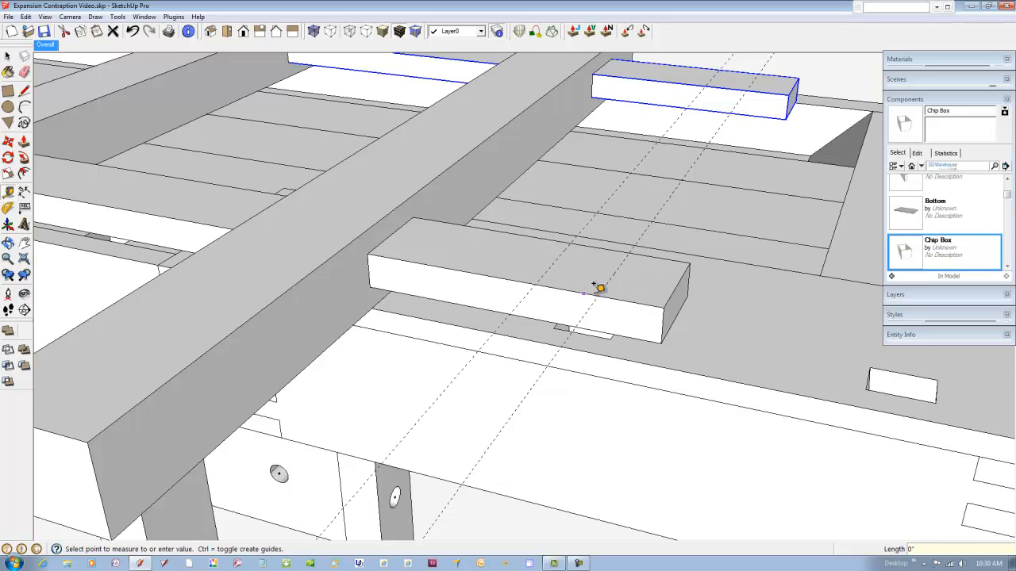
left_click(684, 279)
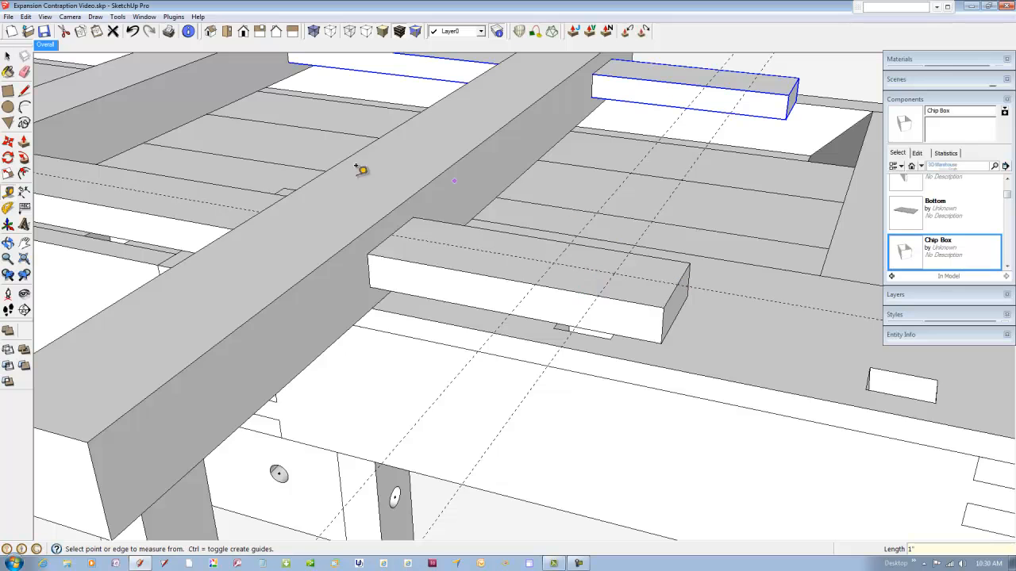
Step: Inside the front rail component, draw a 3/8" radius circle at the outer guide intersection and push it 3/4" through the rail
left_click(8, 107)
right_click(479, 273)
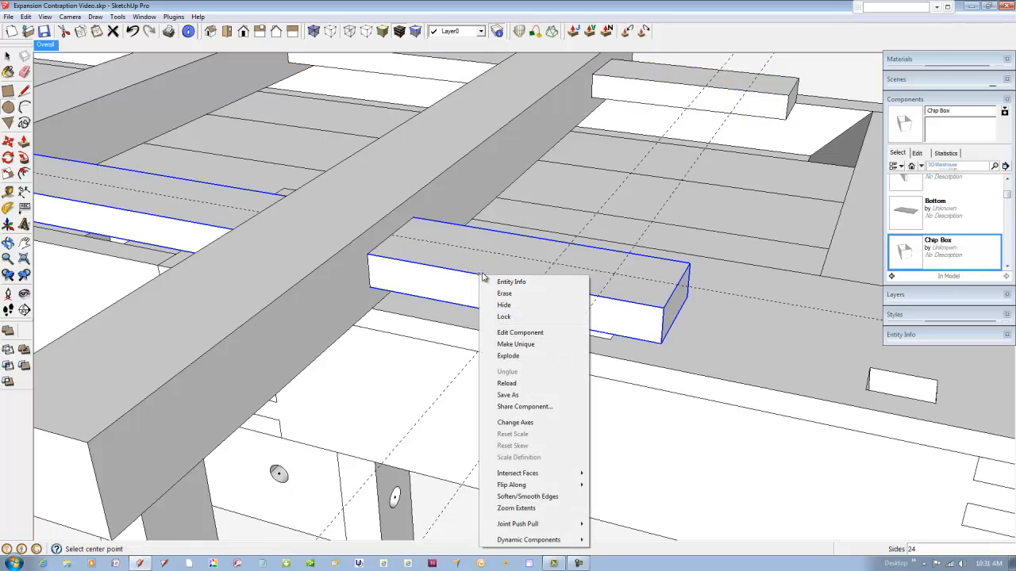
left_click(511, 337)
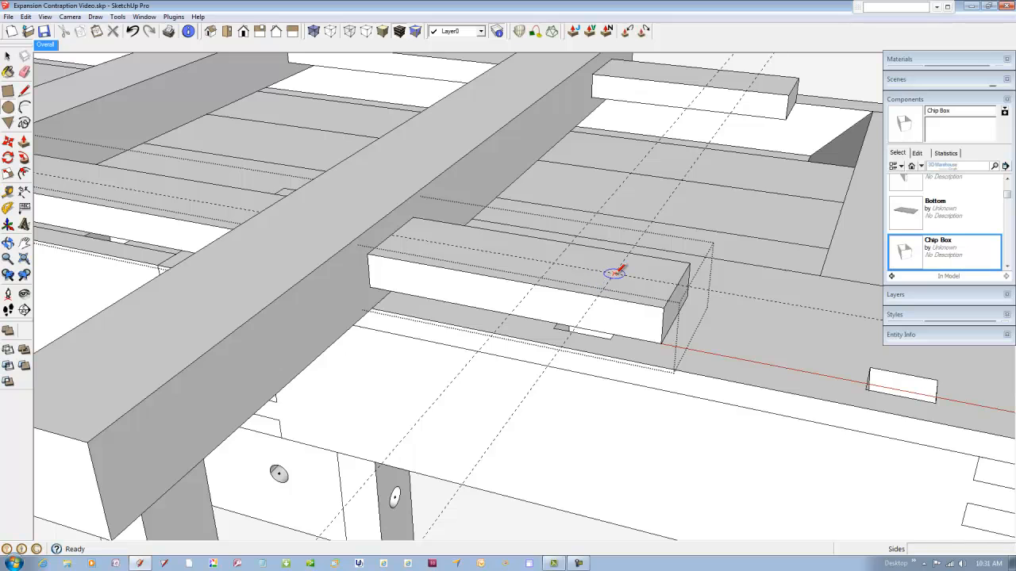
left_click(615, 273)
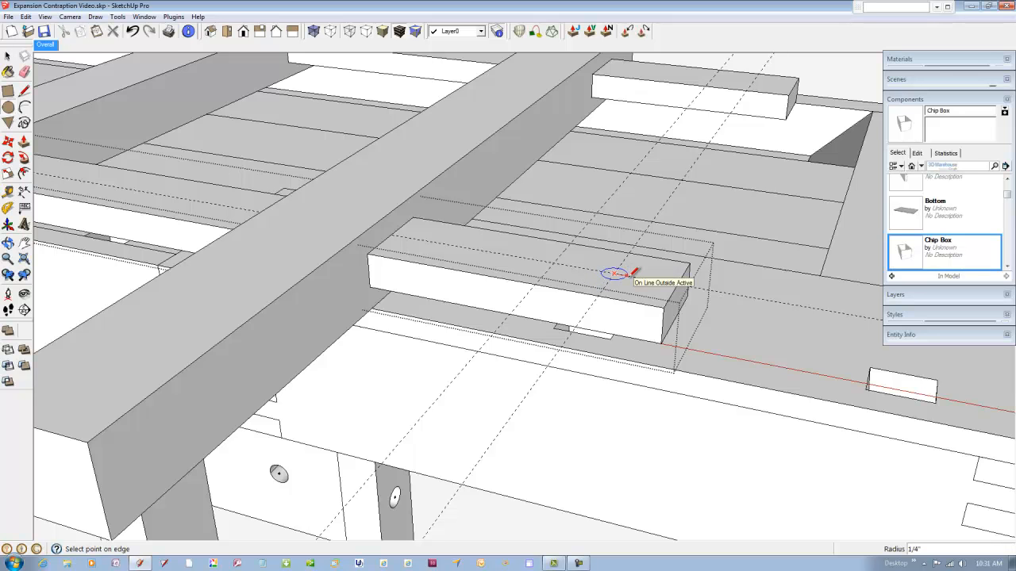
left_click(636, 273)
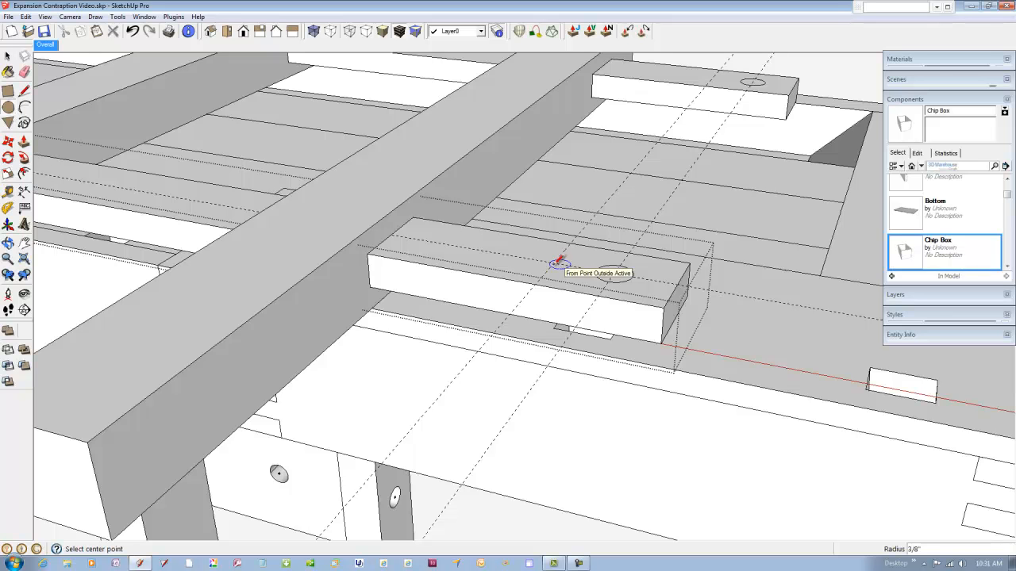
left_click(24, 142)
left_click_drag(618, 280, 631, 341)
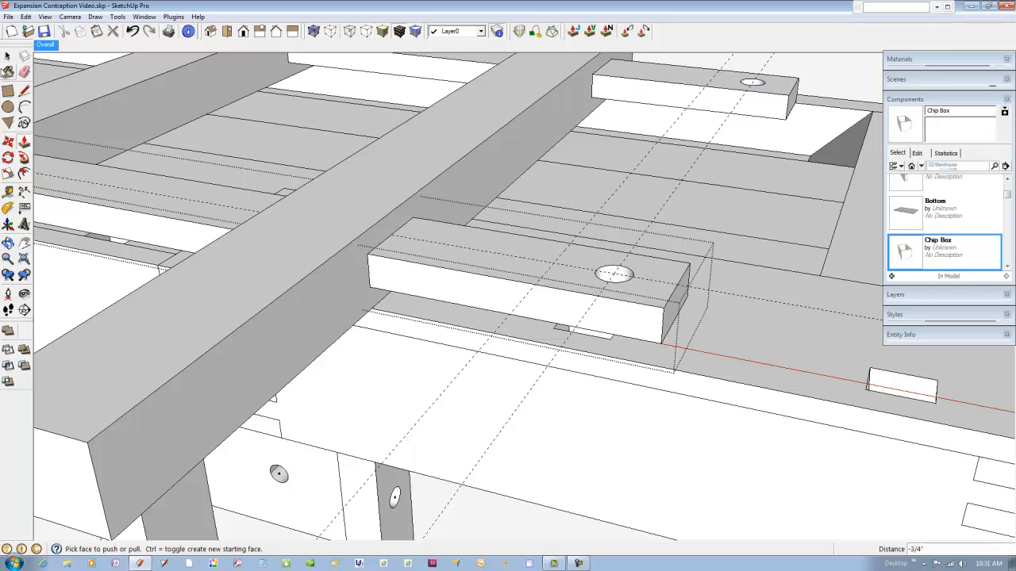
Step: Copy the hole's edge circle to the second guide intersection on the rail's centreline and array the copy 14x along the rail
left_click(8, 56)
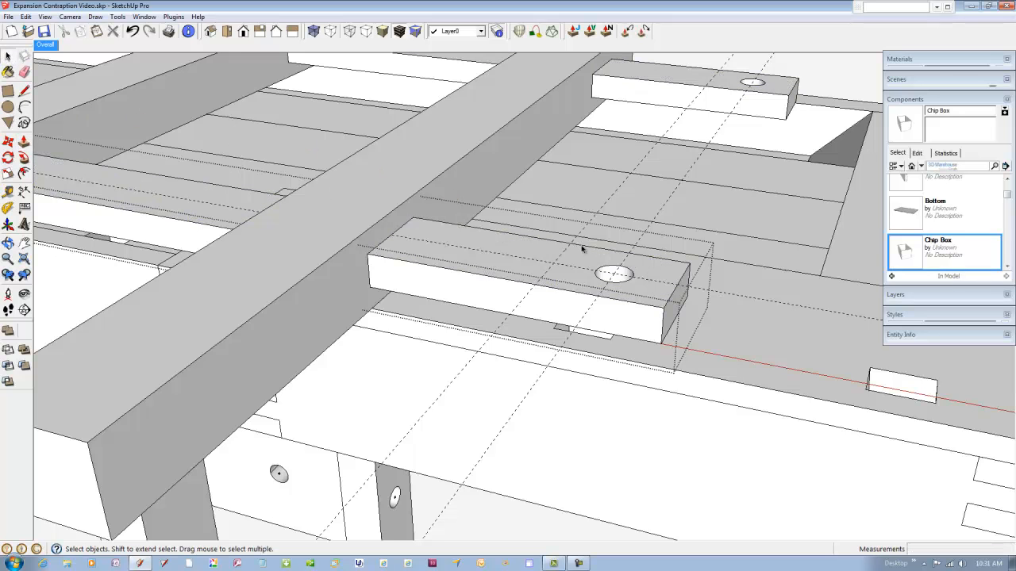
left_click_drag(581, 244, 663, 375)
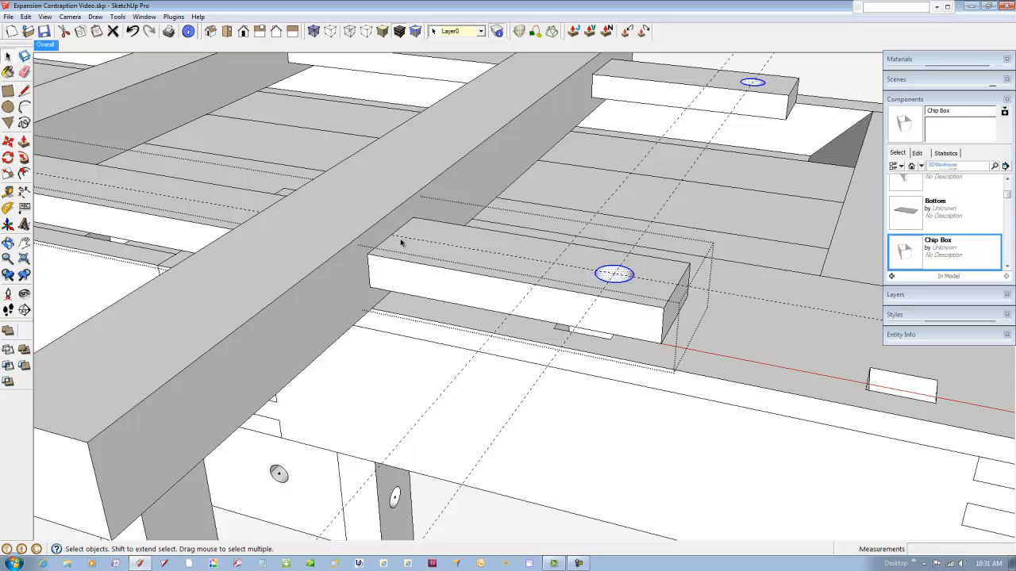
left_click(8, 141)
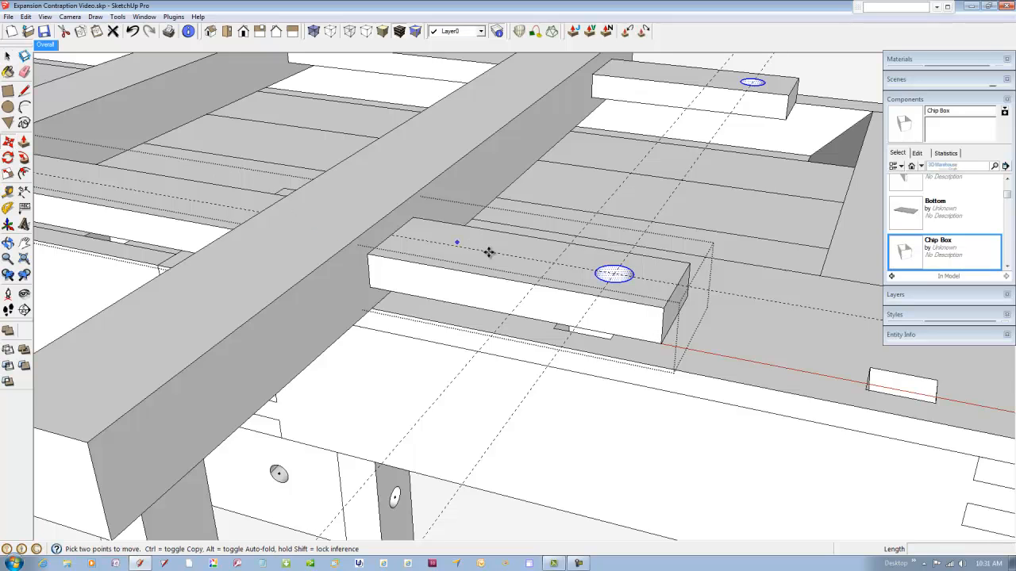
left_click(613, 273)
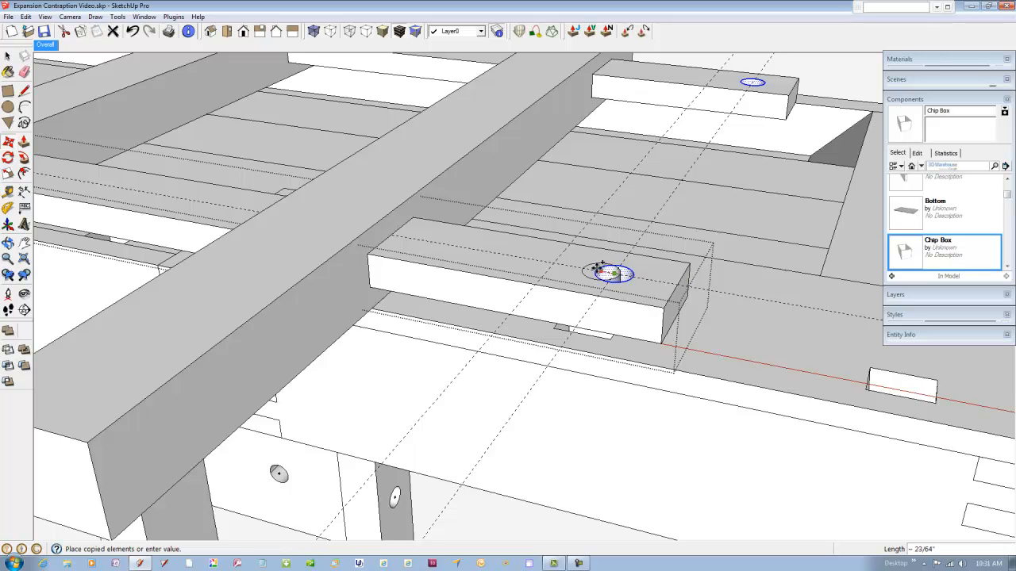
left_click(554, 262)
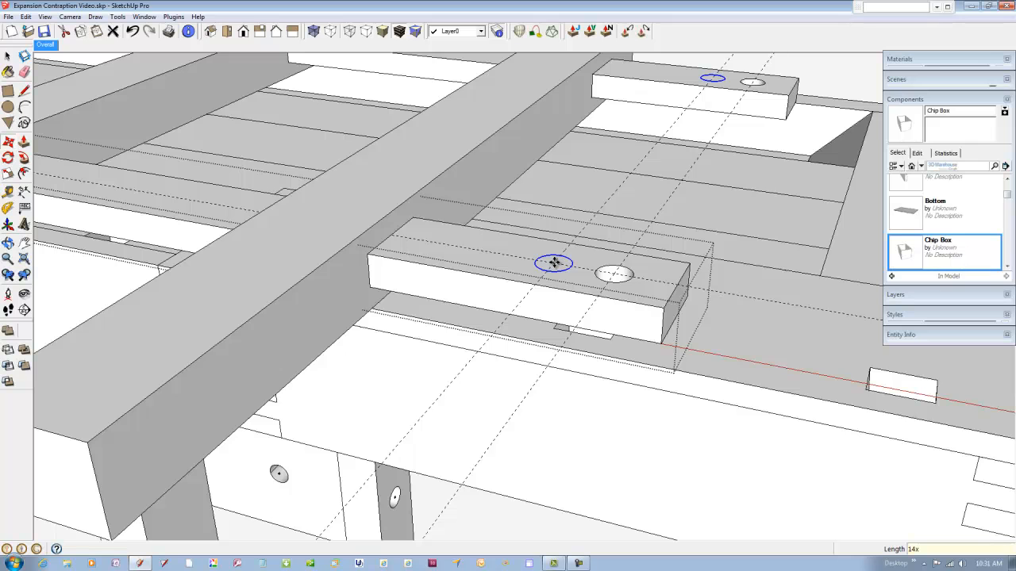
type("14x")
key("Return")
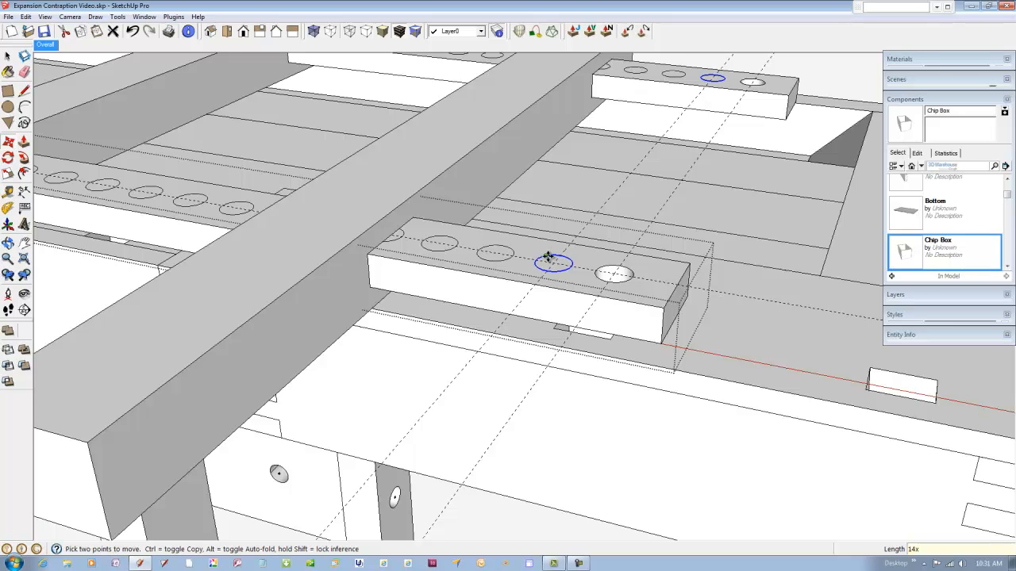
Step: Retrace one edge segment of the second circle to form its face and cut that hole through the rail
scroll(550, 256, "up", 1)
scroll(550, 257, "up", 5)
left_click(8, 57)
left_click(24, 91)
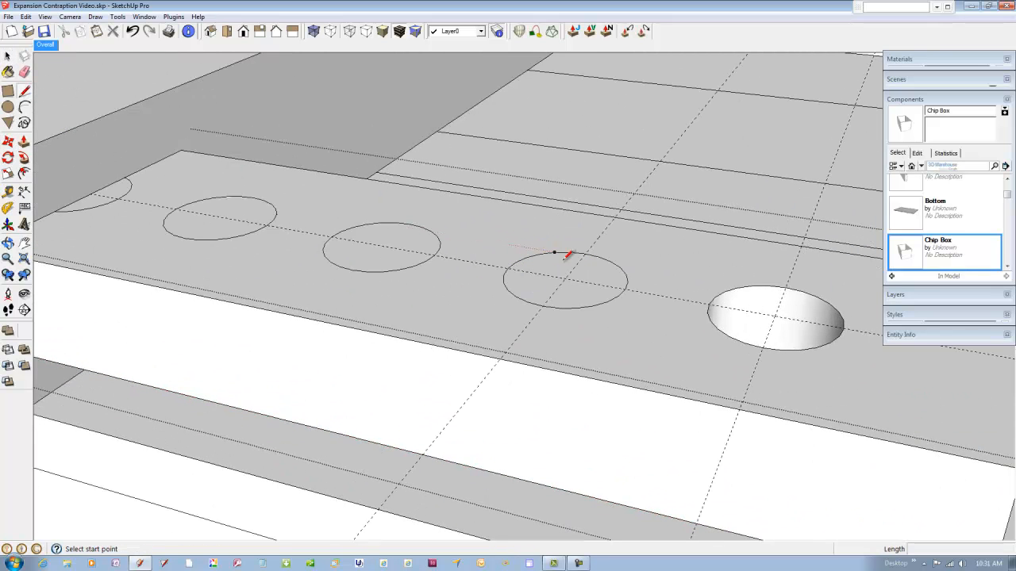
left_click(620, 267)
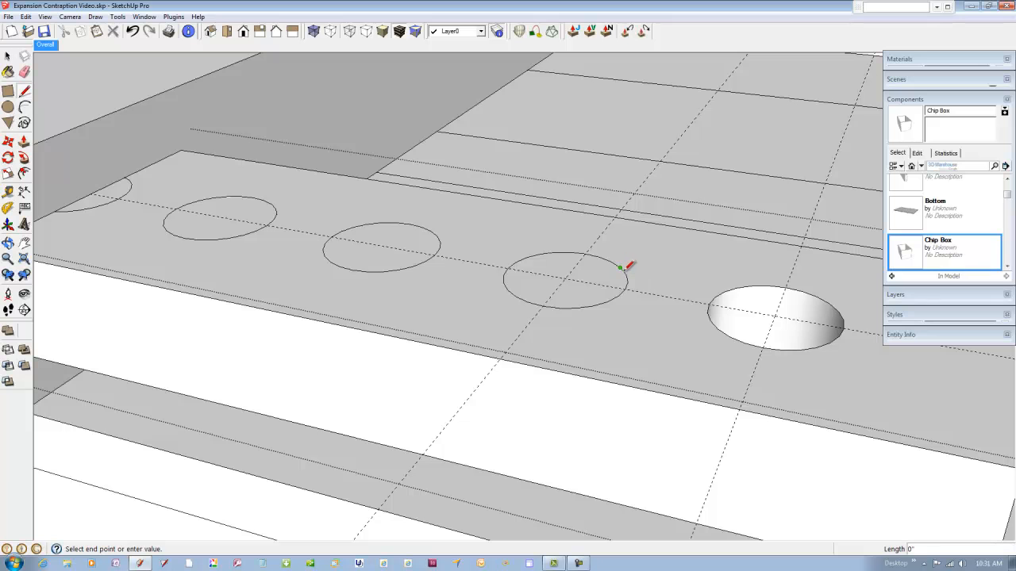
left_click(626, 273)
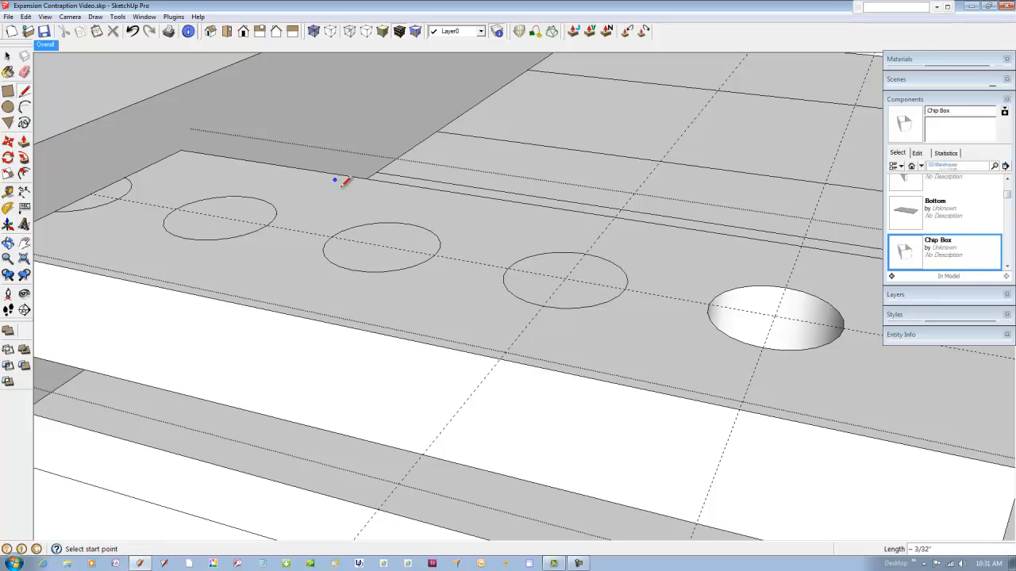
left_click(24, 140)
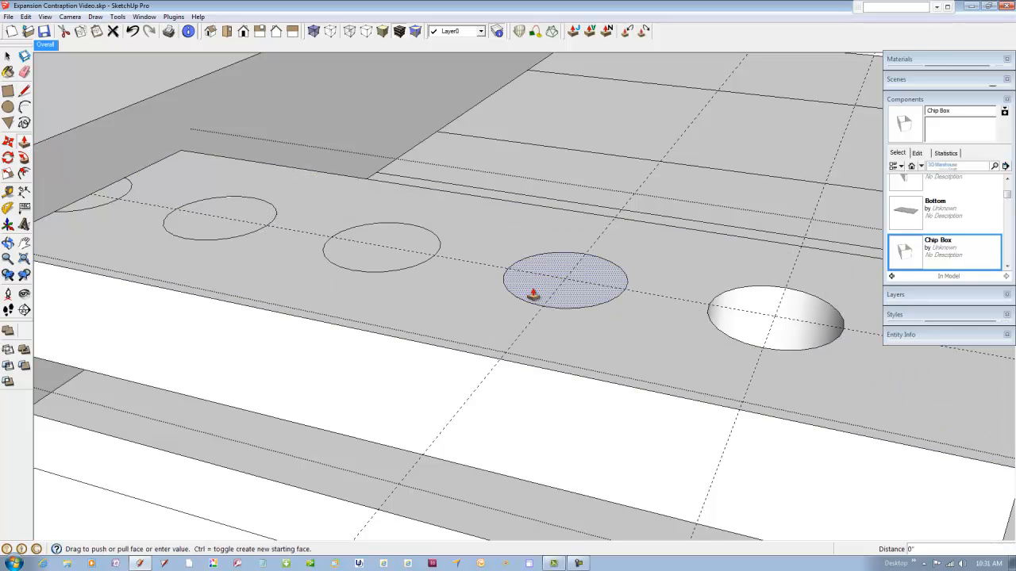
double_click(533, 295)
Step: Retrace one edge segment of the third circle from the rail's exposed end and cut that hole through the rail
left_click(24, 91)
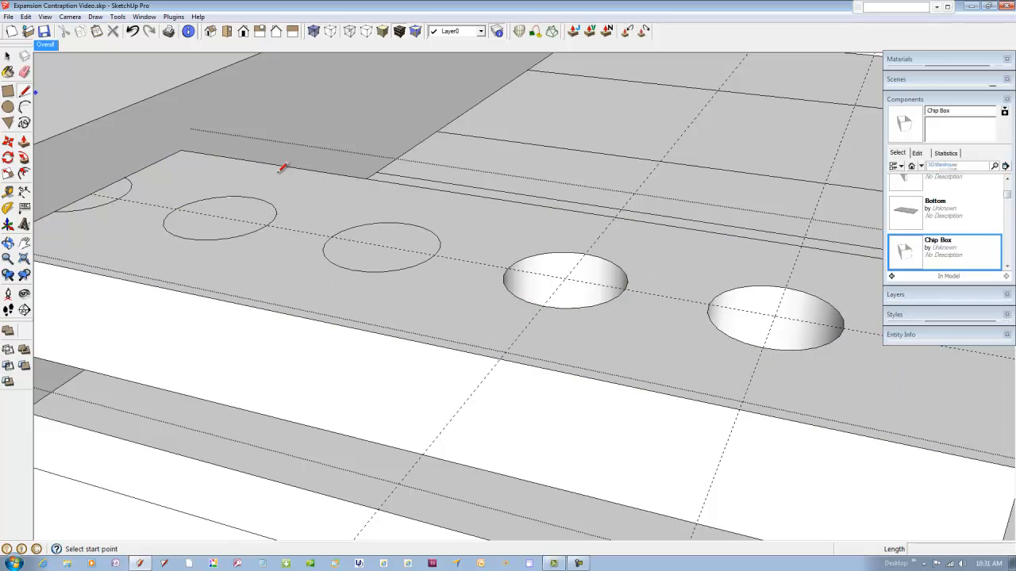
left_click(437, 235)
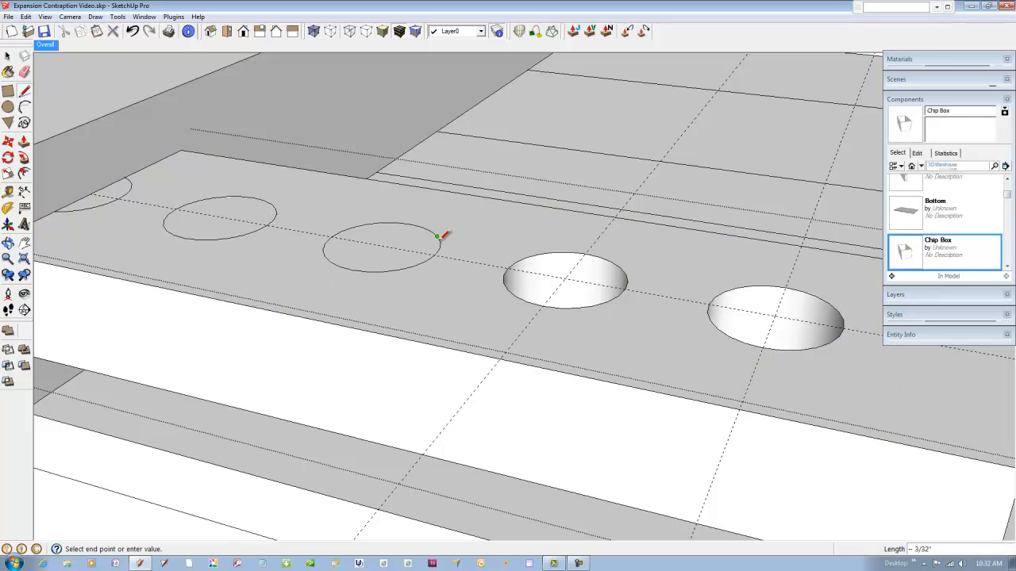
left_click(441, 241)
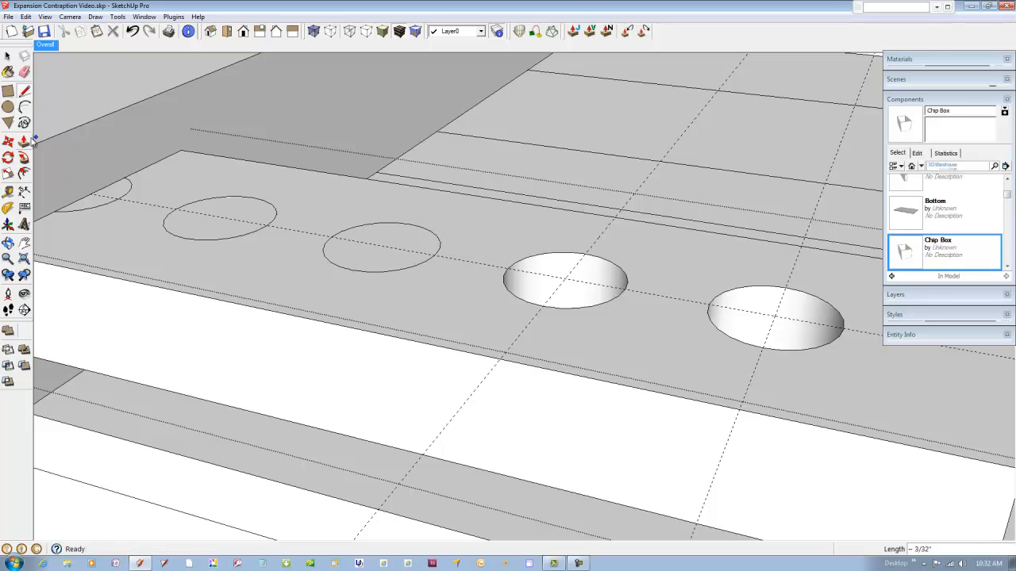
left_click(24, 141)
left_click(404, 249)
left_click(419, 256)
scroll(431, 263, "down", 5)
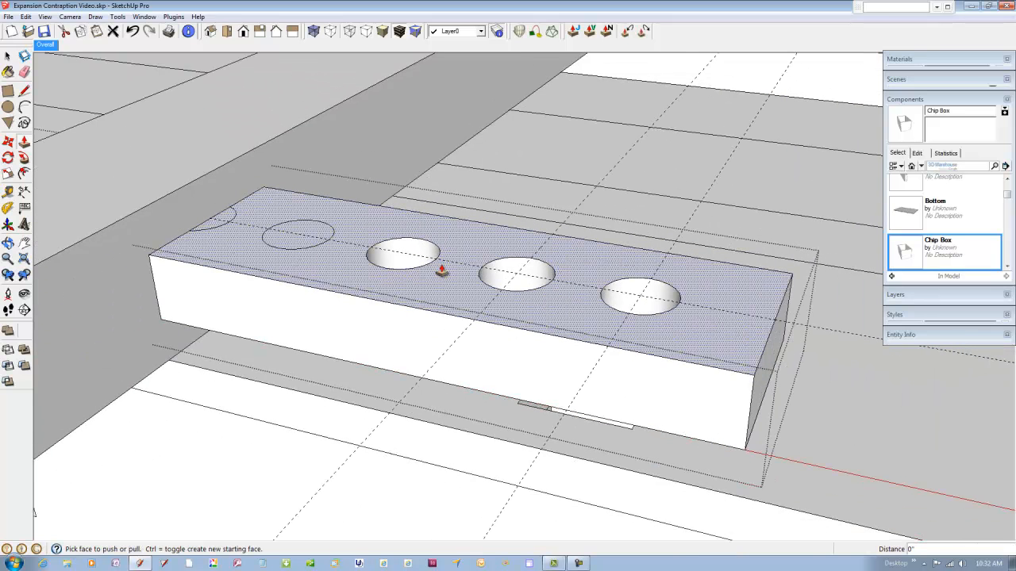
Step: Close the rail component to finish editing it and get the Eraser ready
right_click(540, 134)
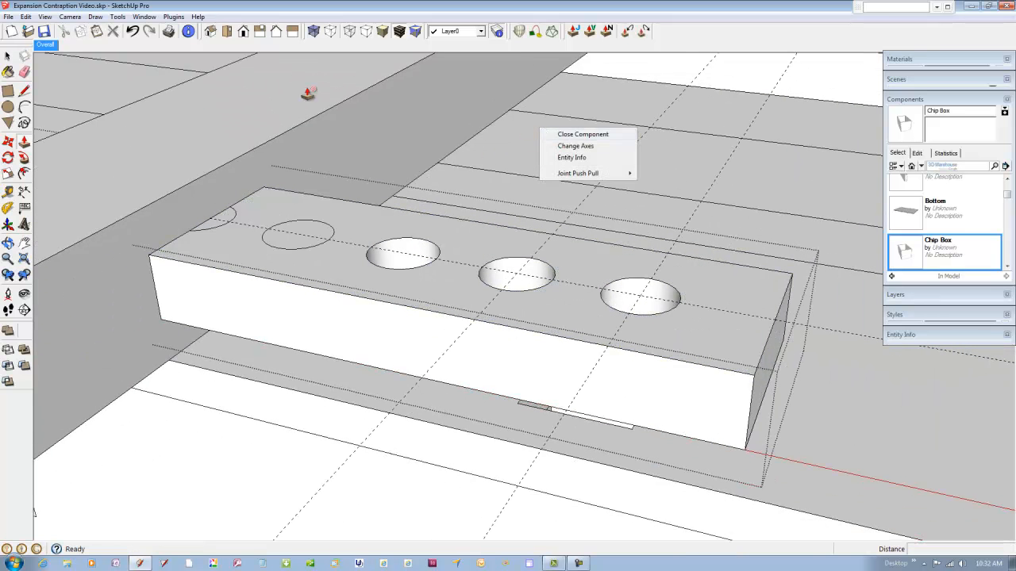
left_click(576, 140)
left_click(25, 72)
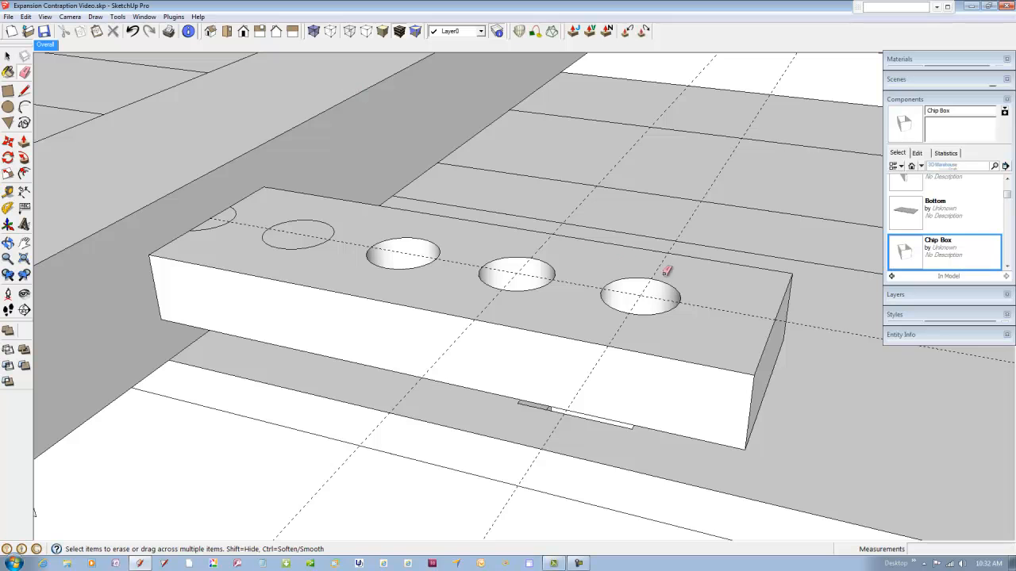
scroll(675, 282, "down", 3)
scroll(680, 280, "down", 2)
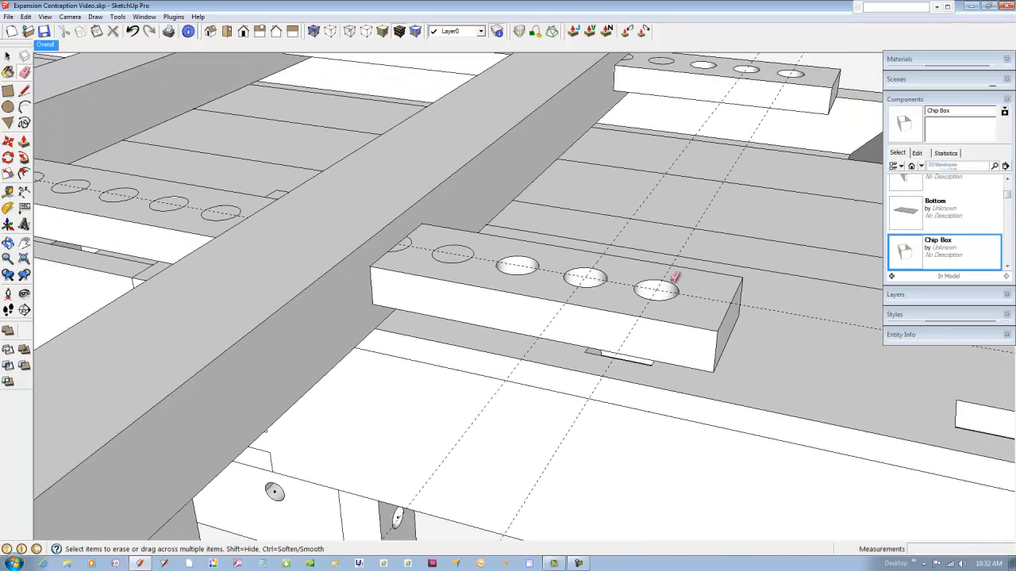
Step: Switch to the Overall scene and examine the drilled rails, stiles, pegs and chip box on the workbench up close
left_click(45, 45)
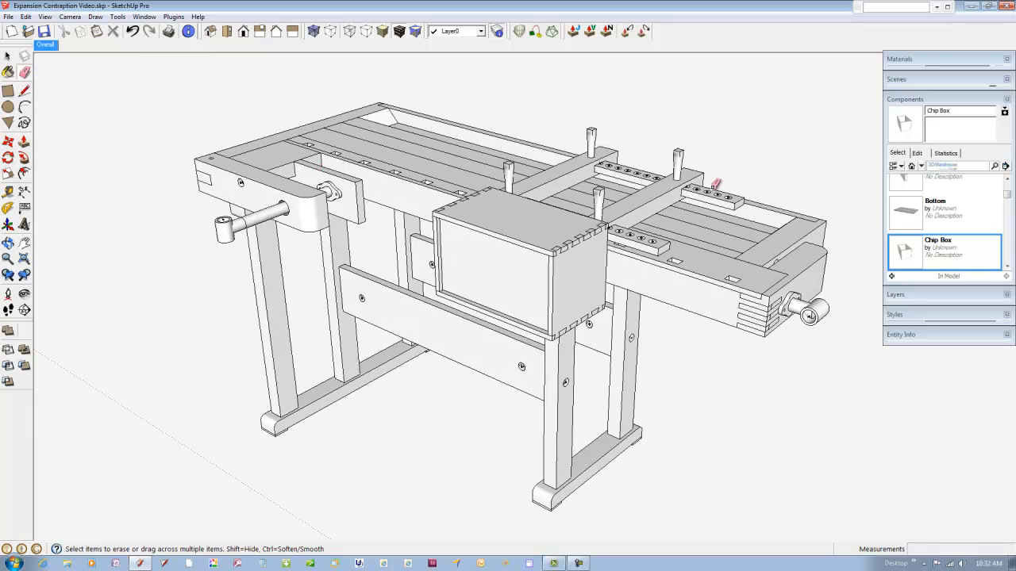
scroll(716, 185, "up", 3)
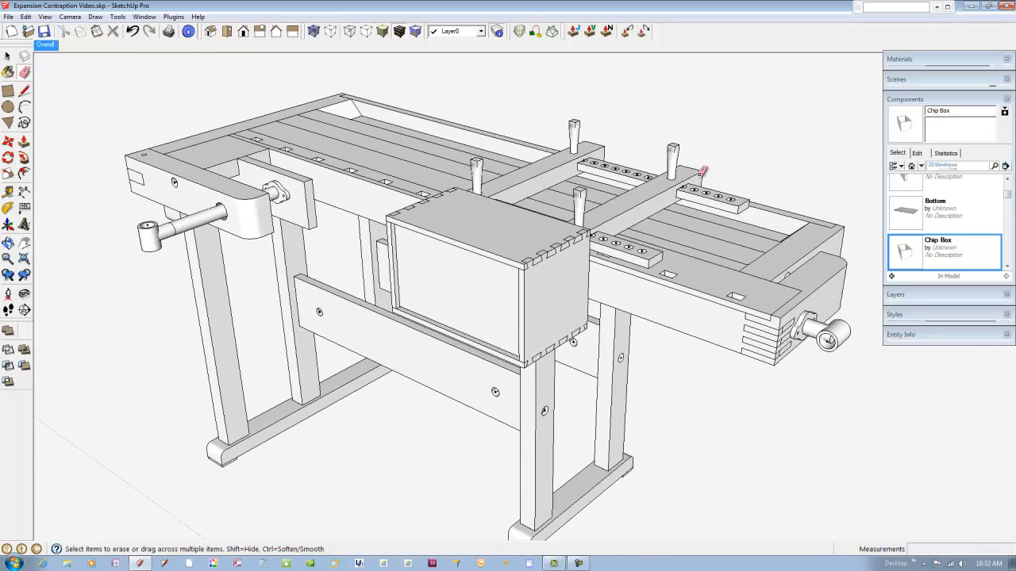
scroll(702, 171, "up", 3)
mouse_move(632, 222)
middle_mouse_down()
mouse_move(606, 227)
mouse_move(603, 212)
middle_mouse_up()
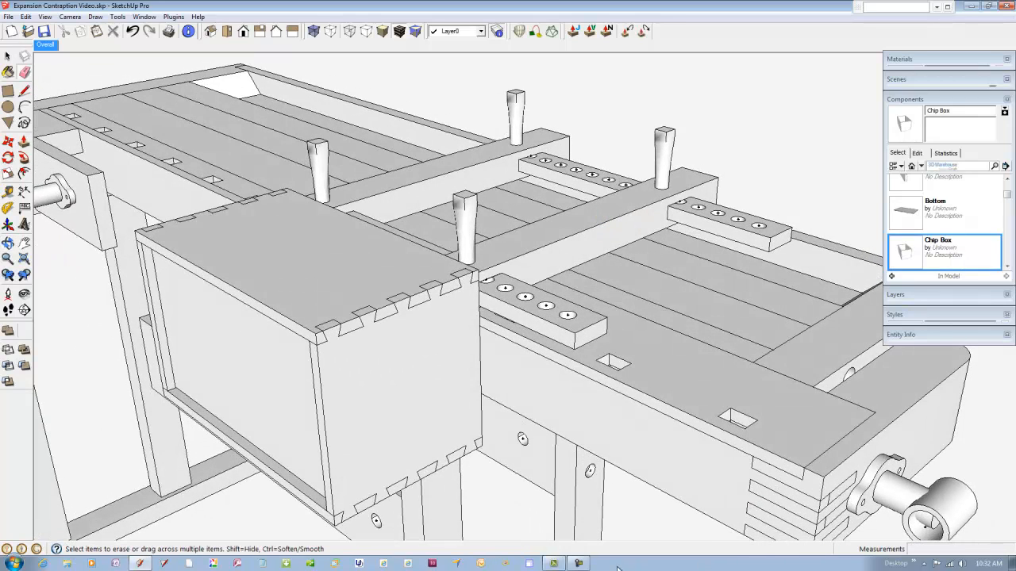
left_click(580, 563)
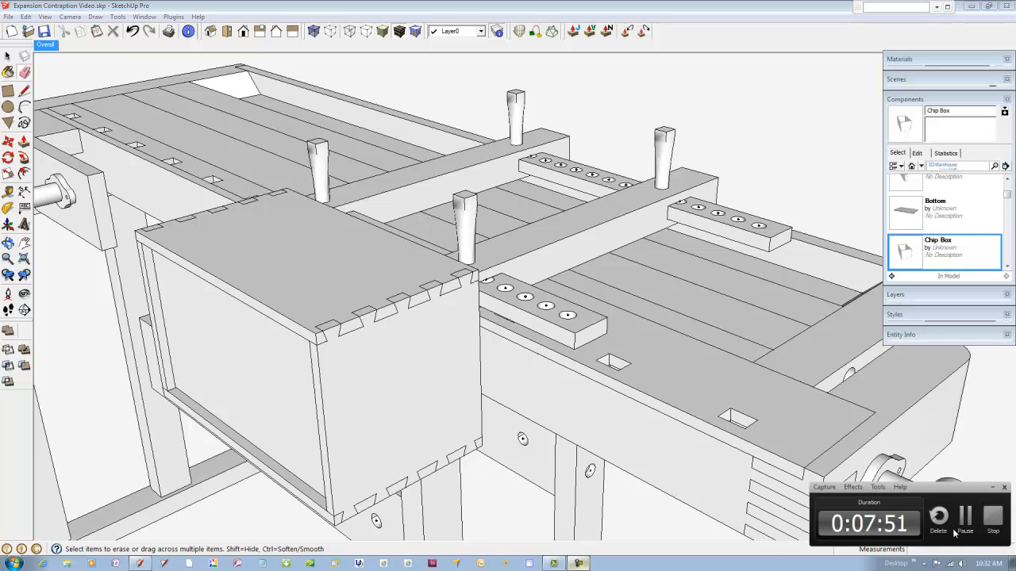